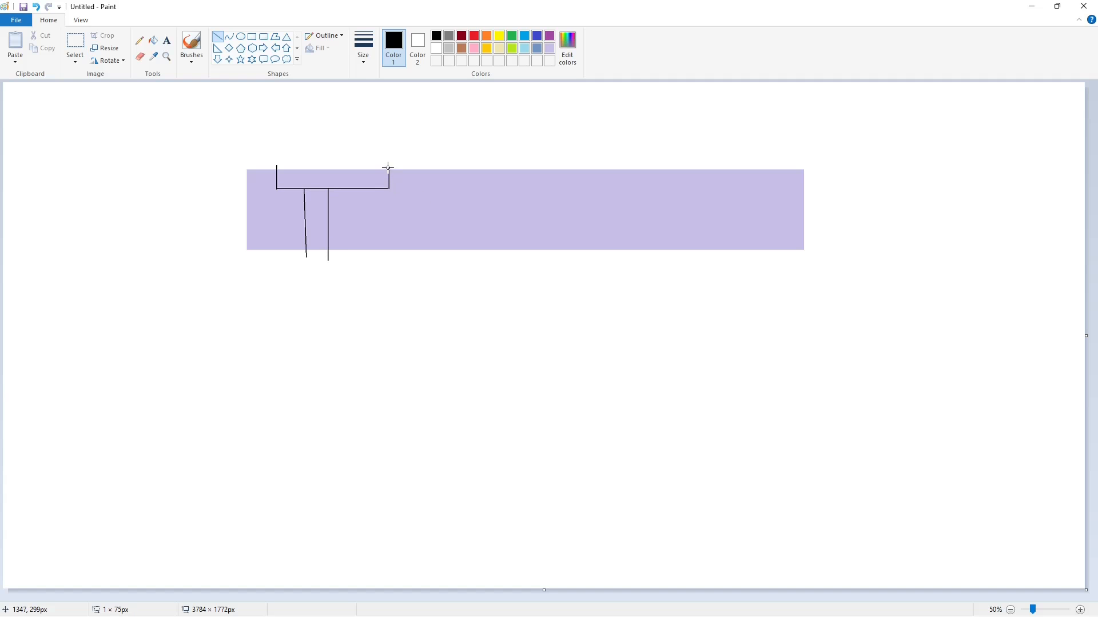
# Step: Close the top of the T's crossbar with a straight black line joining its two vertical ends
pyautogui.click(450, 172)
pyautogui.click(1080, 610)
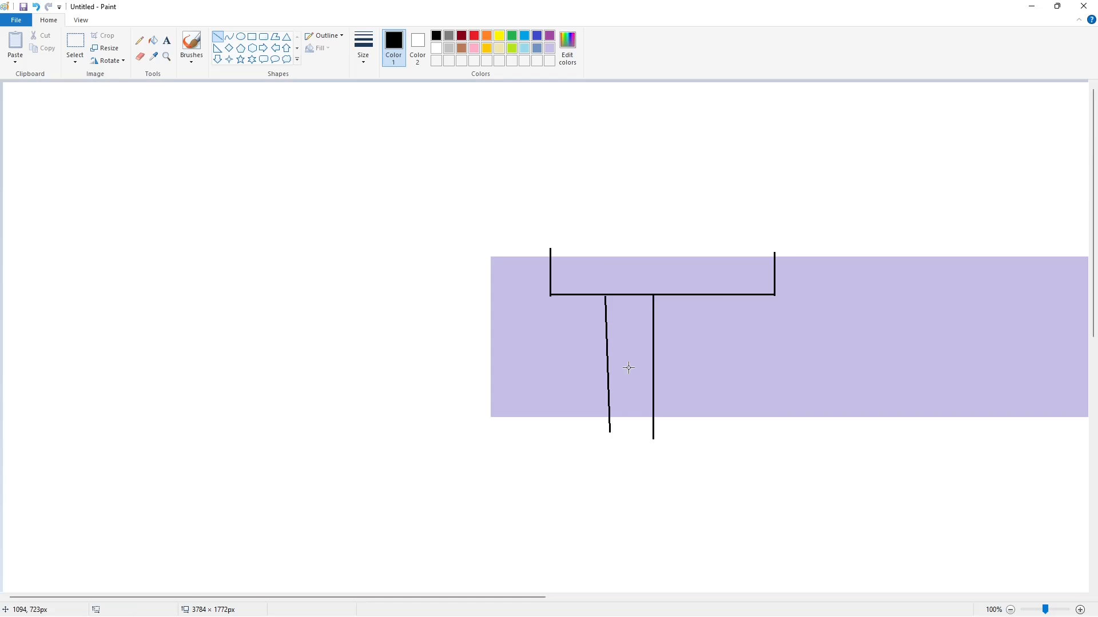
pyautogui.moveTo(775, 256)
pyautogui.mouseDown()
pyautogui.moveTo(551, 269)
pyautogui.moveTo(552, 257)
pyautogui.mouseUp()
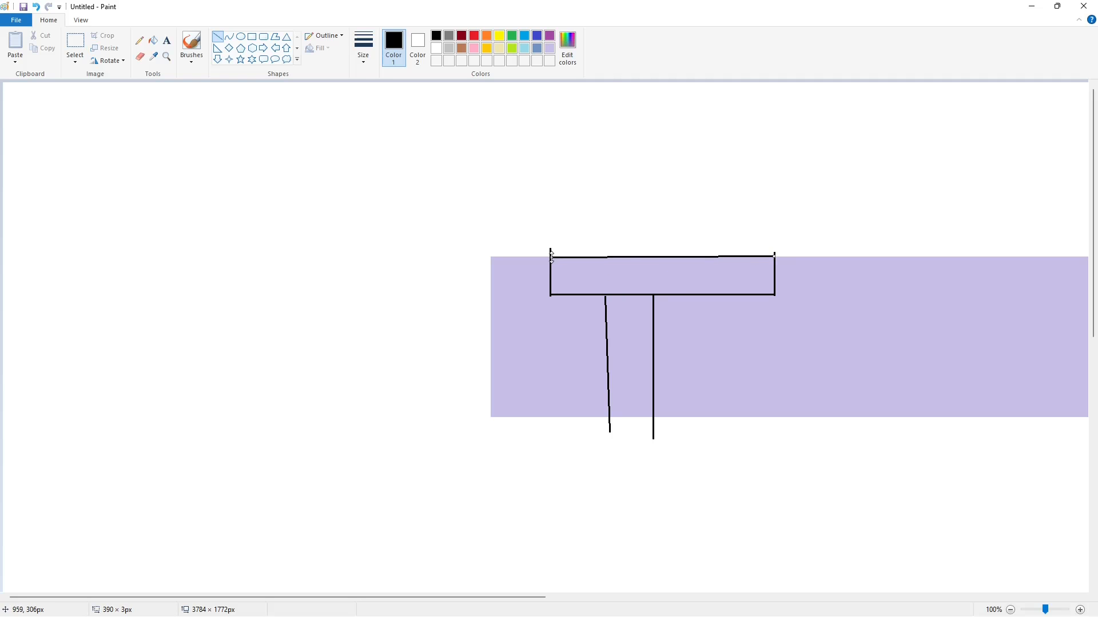
pyautogui.hotkey('ctrl', 'z')
pyautogui.moveTo(774, 253); pyautogui.dragTo(550, 258)
pyautogui.click(470, 246)
pyautogui.moveTo(604, 292); pyautogui.dragTo(604, 296)
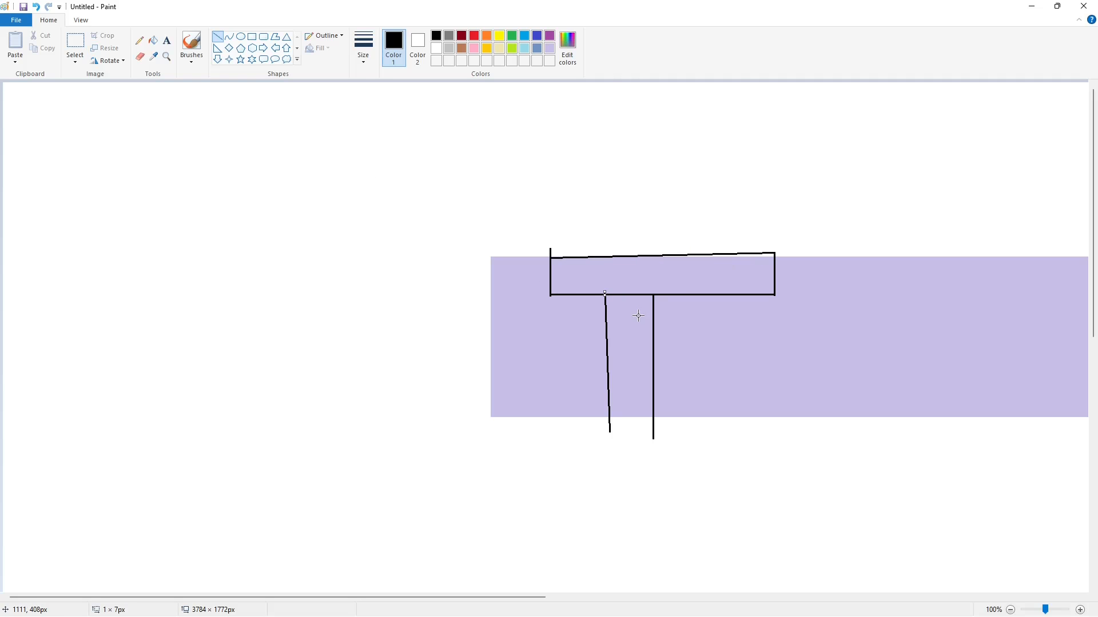
# Step: Fill the T's crossbar and stem with black
pyautogui.click(152, 40)
pyautogui.click(733, 273)
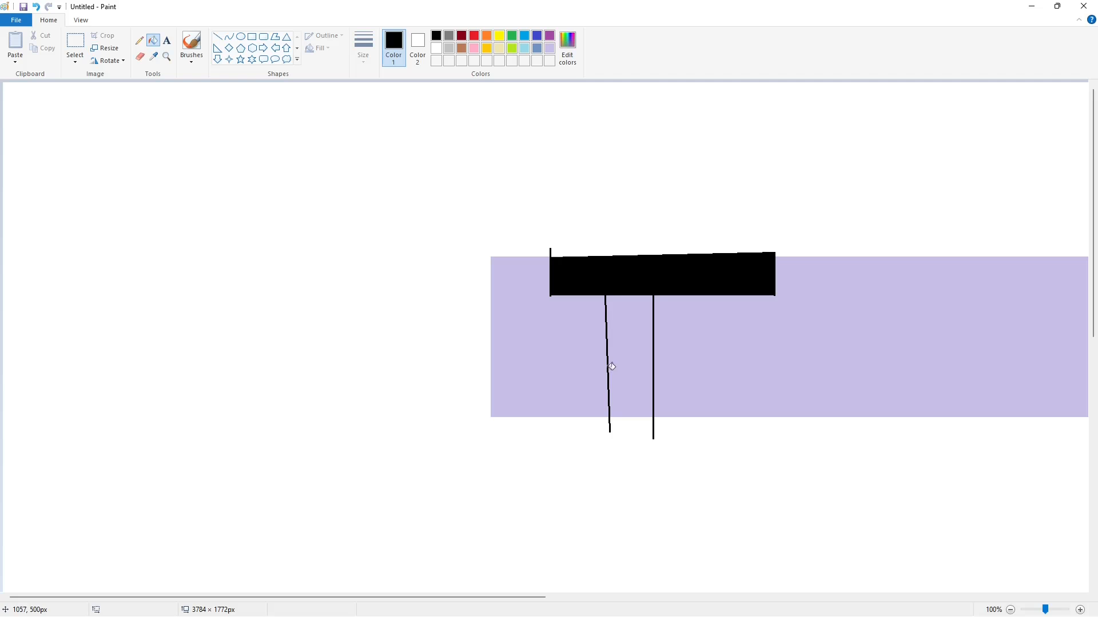
pyautogui.click(611, 366)
# Step: Cover the outline overshoot beneath the left end of the T's crossbar with a short lavender line
pyautogui.click(217, 36)
pyautogui.click(549, 48)
pyautogui.click(363, 49)
pyautogui.moveTo(534, 301); pyautogui.dragTo(578, 301)
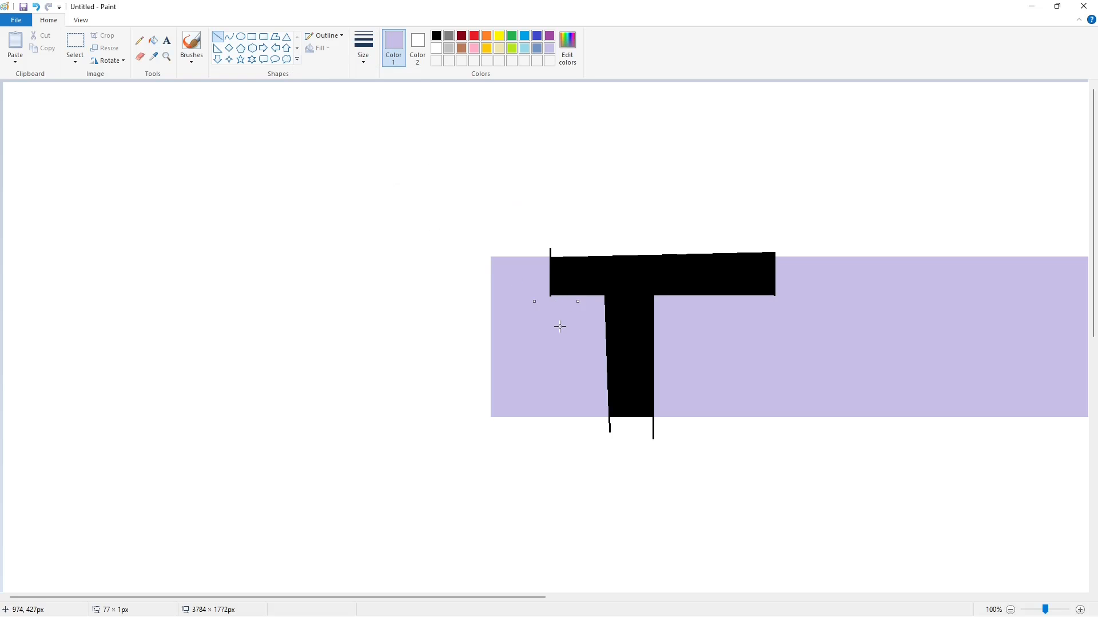
# Step: Cut off the T's overshooting lines with white lines, then fill the leftover marks and the lavender left of the T white
pyautogui.click(436, 48)
pyautogui.moveTo(606, 418); pyautogui.dragTo(686, 419)
pyautogui.click(679, 463)
pyautogui.moveTo(524, 254); pyautogui.dragTo(553, 254)
pyautogui.click(152, 40)
pyautogui.click(609, 416)
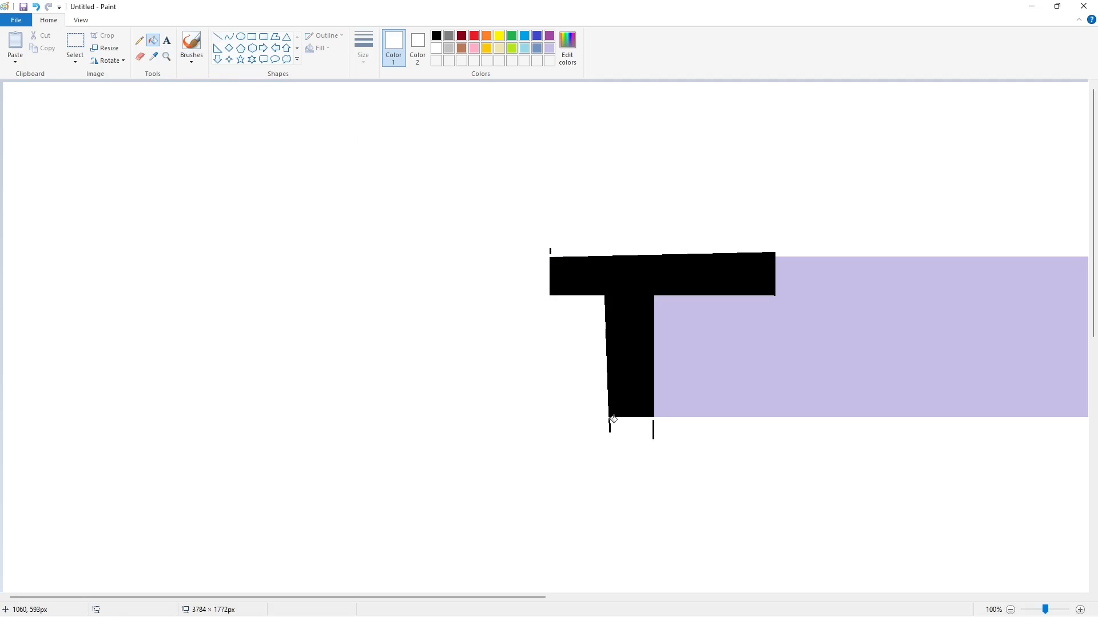
pyautogui.scroll(-1, 731, 492)
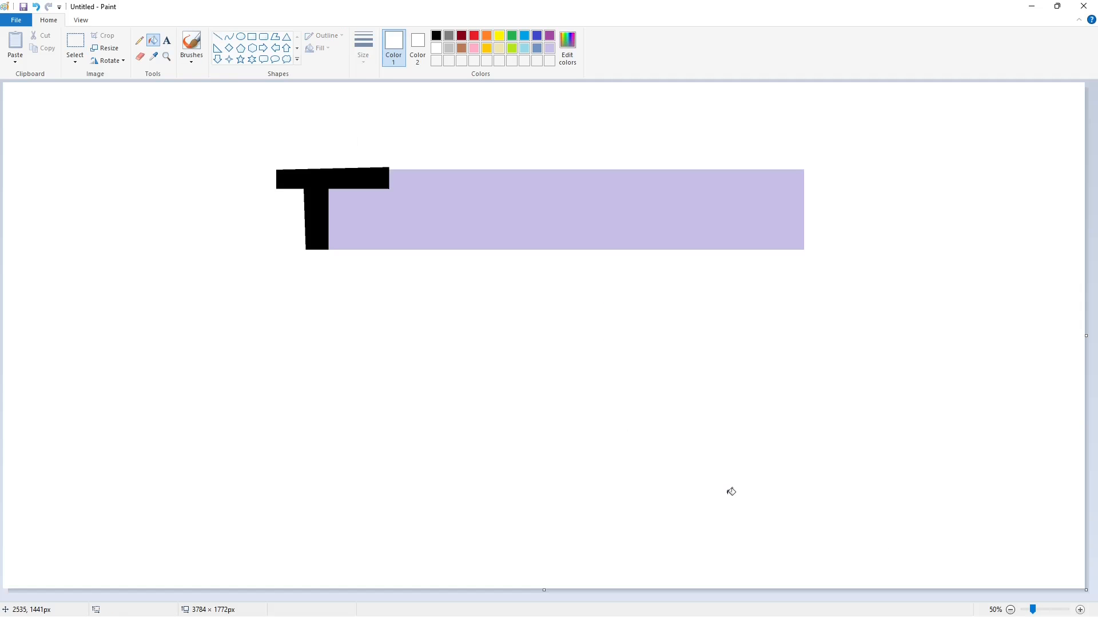
# Step: Outline a letter E under the T's crossbar with black straight lines, using a small rectangle for its middle arm
pyautogui.click(217, 37)
pyautogui.click(436, 35)
pyautogui.moveTo(339, 200); pyautogui.dragTo(340, 259)
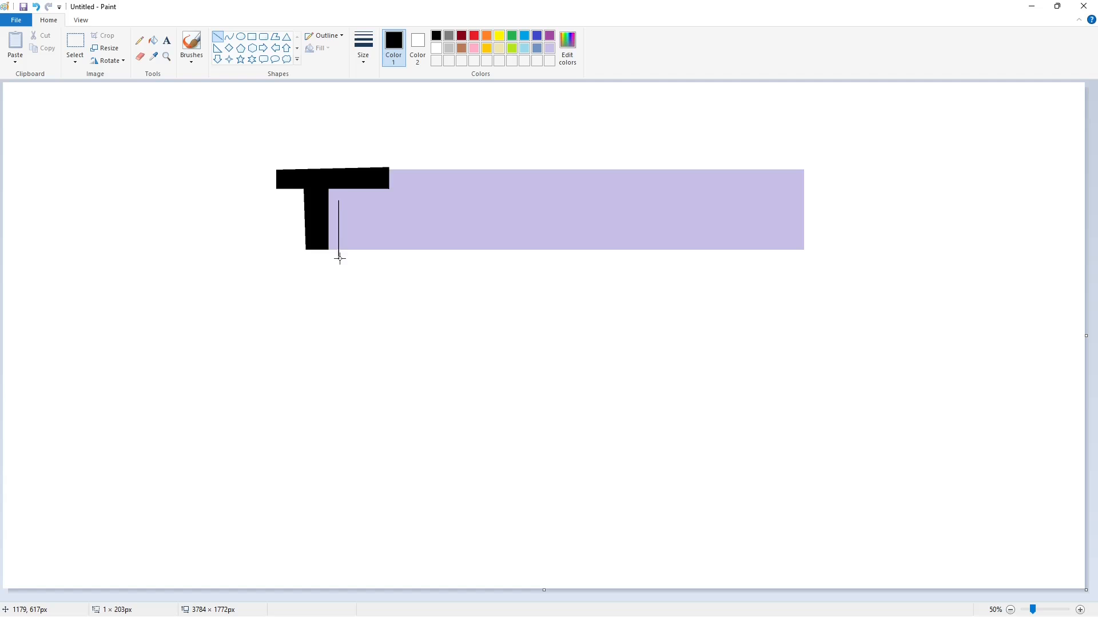
pyautogui.moveTo(339, 200)
pyautogui.mouseDown()
pyautogui.moveTo(388, 197)
pyautogui.moveTo(389, 267)
pyautogui.mouseUp()
pyautogui.moveTo(358, 210)
pyautogui.mouseDown()
pyautogui.moveTo(358, 255)
pyautogui.moveTo(347, 232)
pyautogui.moveTo(390, 237)
pyautogui.mouseUp()
pyautogui.click(252, 36)
pyautogui.click(218, 37)
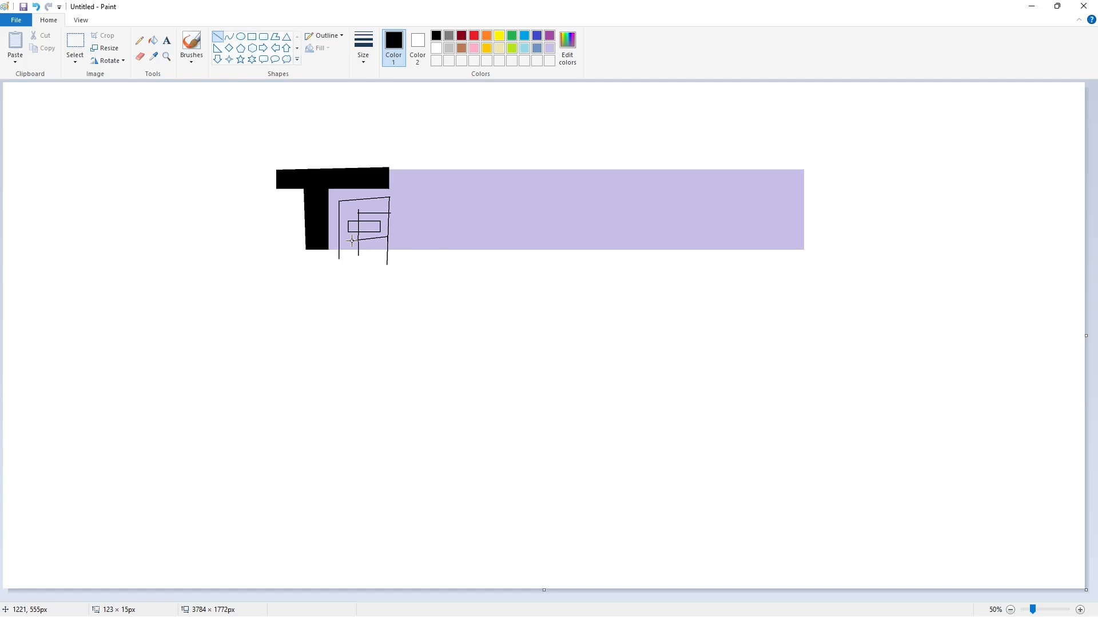
pyautogui.click(1081, 610)
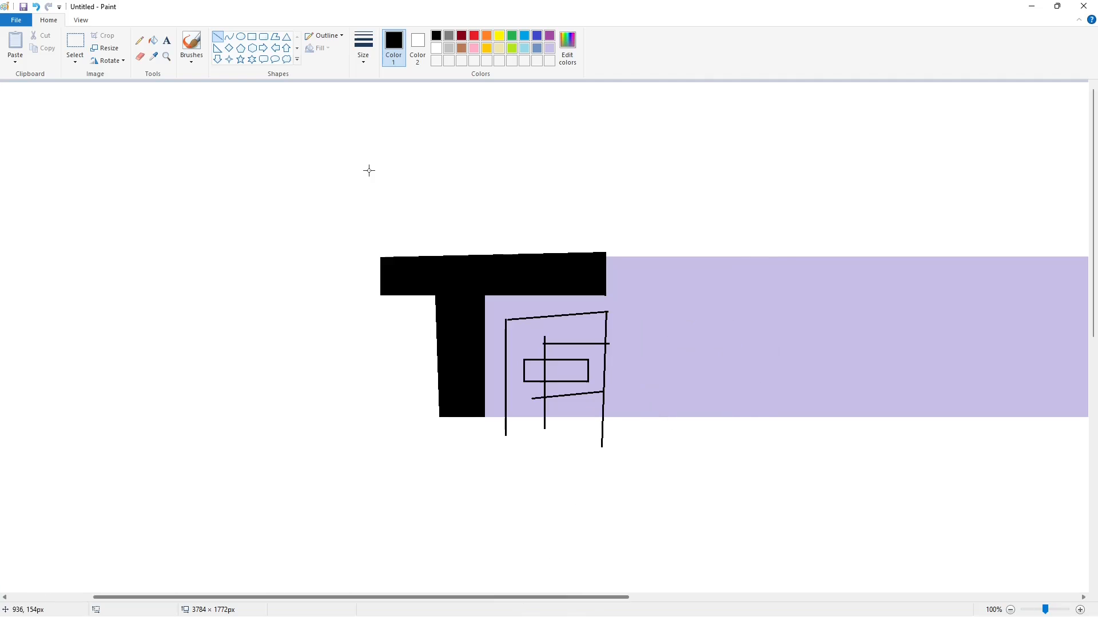
pyautogui.click(153, 40)
pyautogui.click(578, 330)
pyautogui.hotkey('ctrl', 'z')
# Step: Close the gap in the E's outline and fill its body and all arms with black
pyautogui.click(217, 37)
pyautogui.click(153, 40)
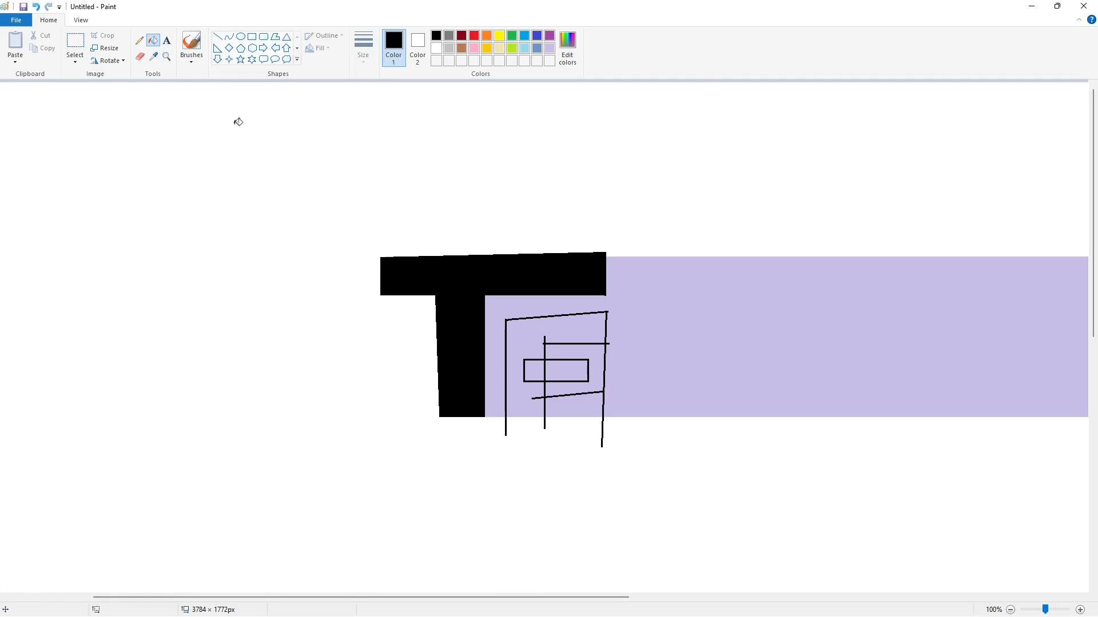
pyautogui.click(527, 352)
pyautogui.click(534, 371)
pyautogui.click(565, 377)
pyautogui.click(571, 405)
# Step: Cover the E's overshooting outline ends along its right side and top-left corner with lavender lines
pyautogui.click(218, 37)
pyautogui.click(548, 48)
pyautogui.click(363, 48)
pyautogui.click(386, 108)
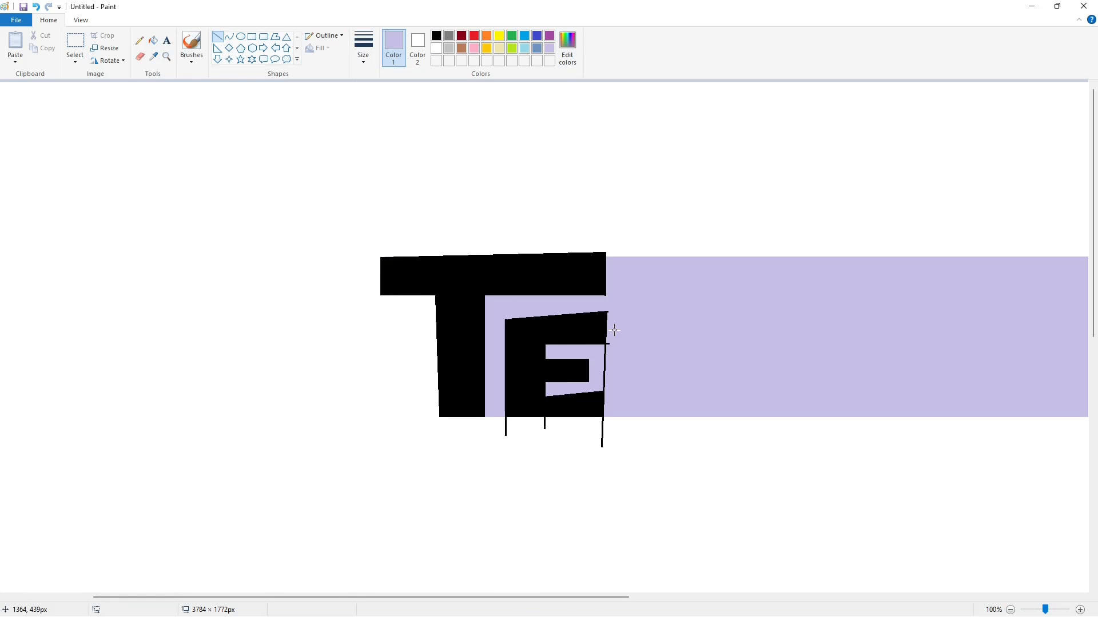
pyautogui.moveTo(614, 319)
pyautogui.mouseDown()
pyautogui.moveTo(614, 308)
pyautogui.moveTo(607, 350)
pyautogui.mouseUp()
pyautogui.click(604, 345)
pyautogui.click(653, 347)
pyautogui.click(649, 348)
pyautogui.moveTo(599, 389); pyautogui.dragTo(610, 389)
pyautogui.click(715, 367)
pyautogui.moveTo(504, 315); pyautogui.dragTo(507, 315)
# Step: Cut off the E's bottom line ends in white and fill the remaining line across its open side with lavender
pyautogui.click(436, 48)
pyautogui.moveTo(500, 420); pyautogui.dragTo(631, 421)
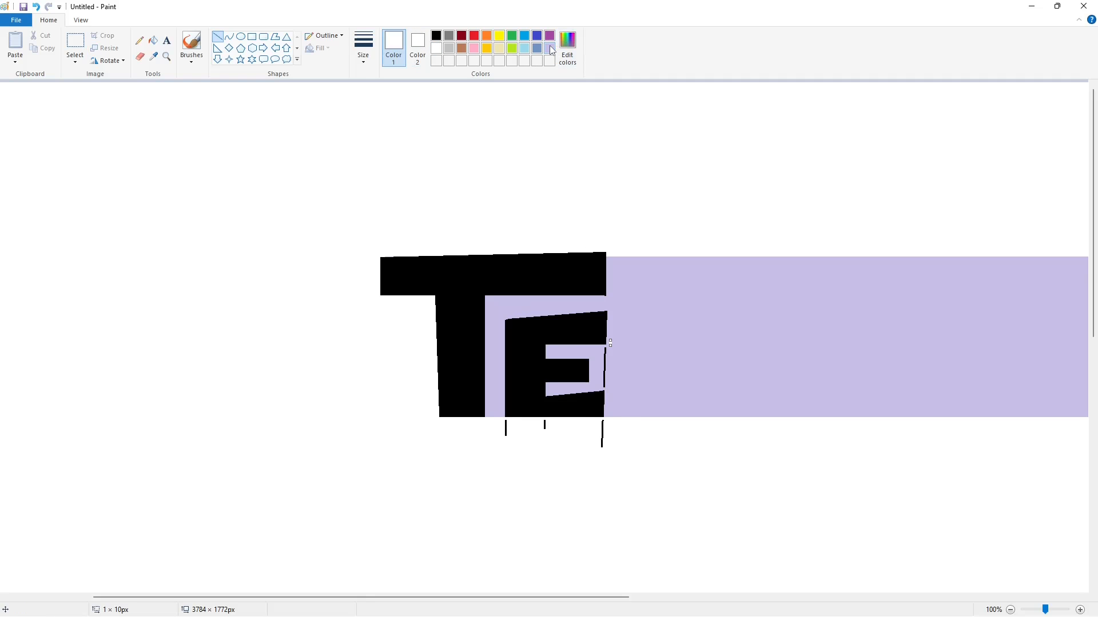
pyautogui.click(153, 40)
pyautogui.click(505, 428)
pyautogui.click(603, 427)
pyautogui.click(549, 48)
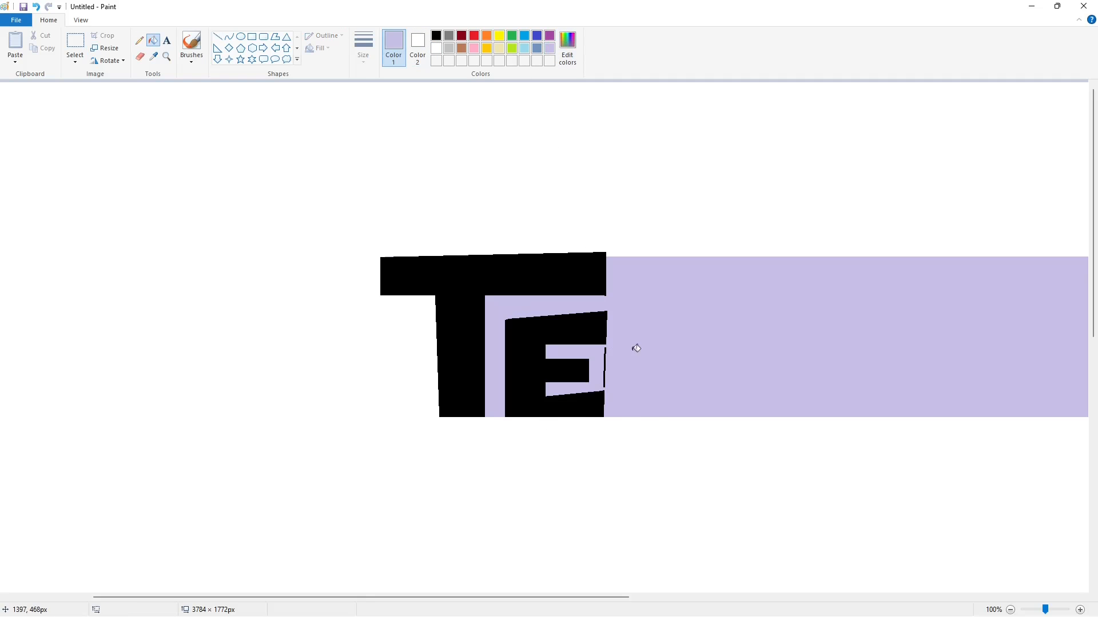
pyautogui.click(604, 370)
# Step: Outline a tall letter L beside the E with black straight lines, closing it across the top
pyautogui.click(1011, 610)
pyautogui.click(217, 36)
pyautogui.click(436, 35)
pyautogui.click(364, 45)
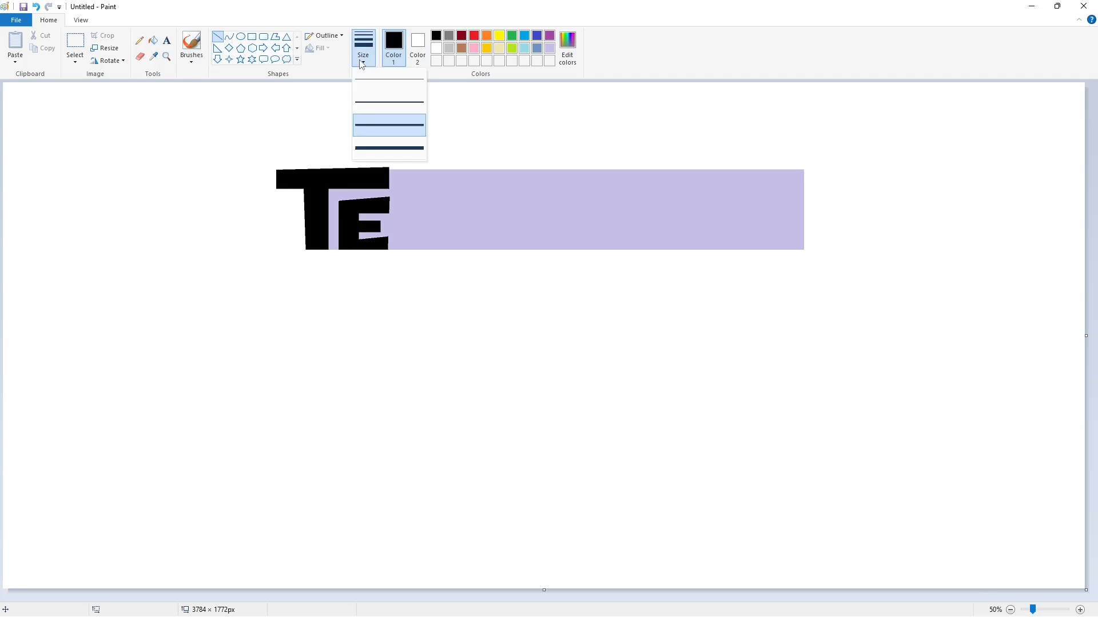
pyautogui.click(390, 122)
pyautogui.moveTo(398, 196); pyautogui.dragTo(393, 258)
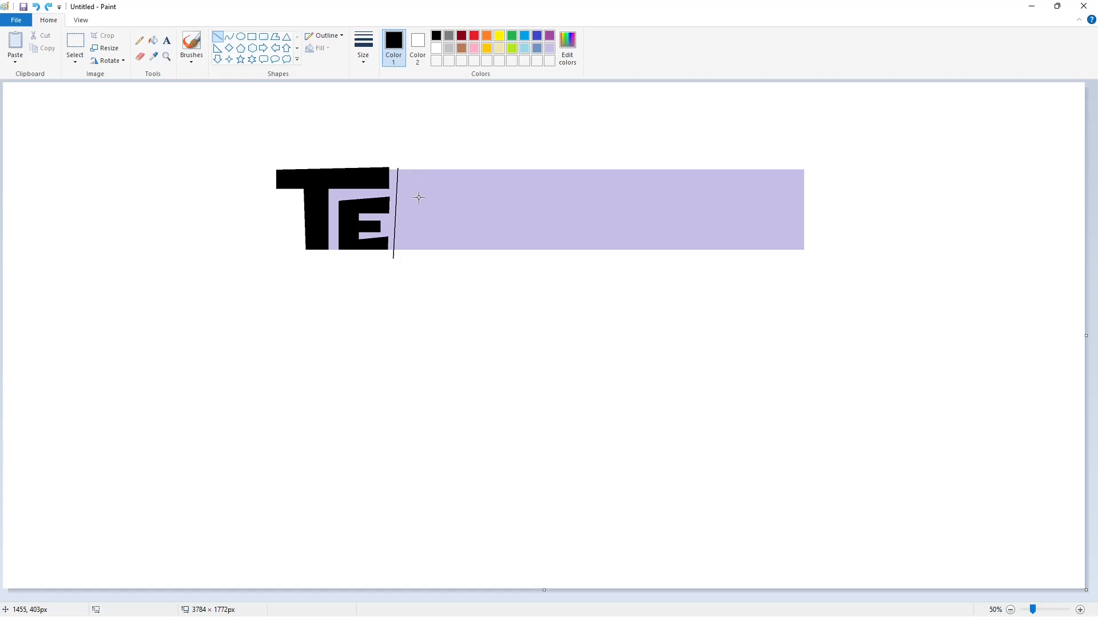
pyautogui.moveTo(416, 168); pyautogui.dragTo(457, 255)
pyautogui.click(1080, 611)
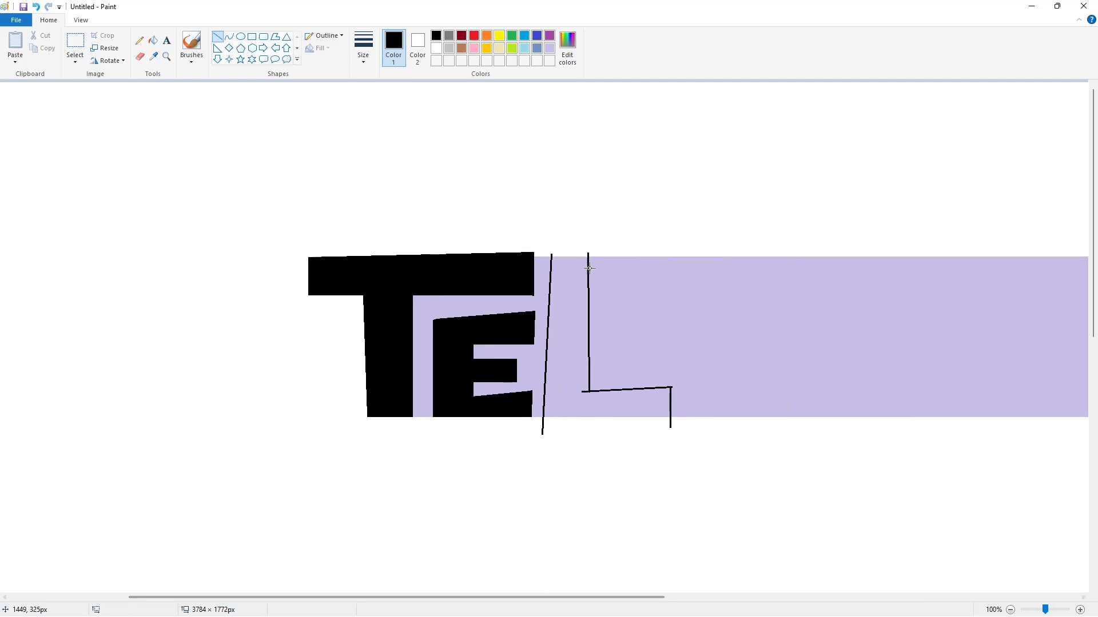
pyautogui.moveTo(589, 253); pyautogui.dragTo(550, 256)
# Step: Fill the L with black and the lavender background between the T, E and L with white
pyautogui.scroll(-2, 714, 248)
pyautogui.click(152, 40)
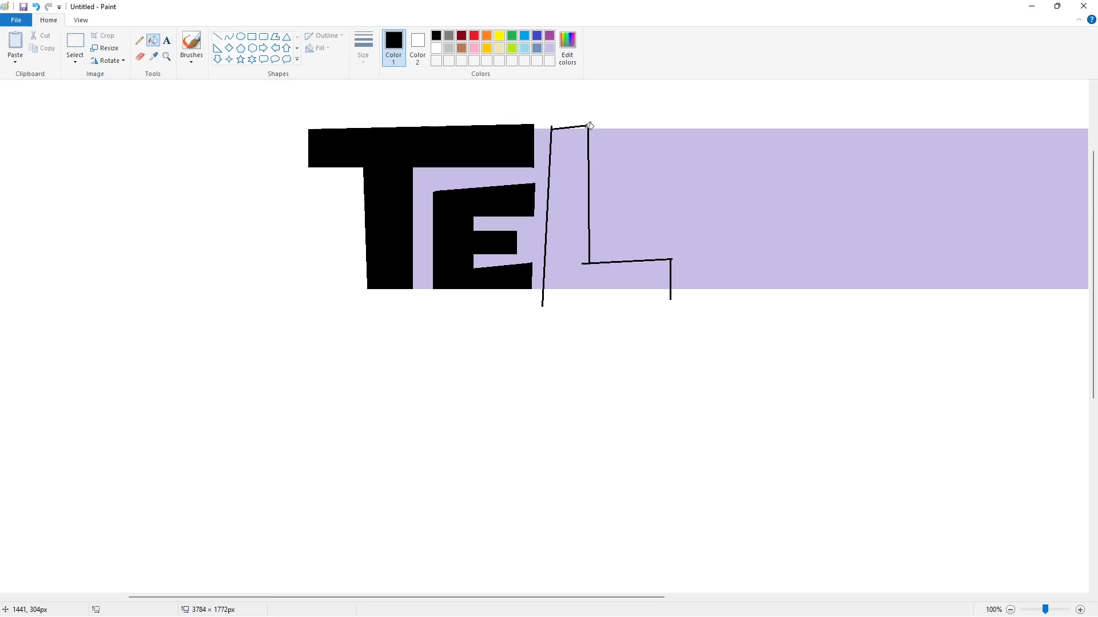
pyautogui.click(566, 171)
pyautogui.click(436, 48)
pyautogui.click(542, 175)
# Step: Trim the L's overshooting outline ends using white and lavender lines and fill the leftover marks white
pyautogui.click(218, 37)
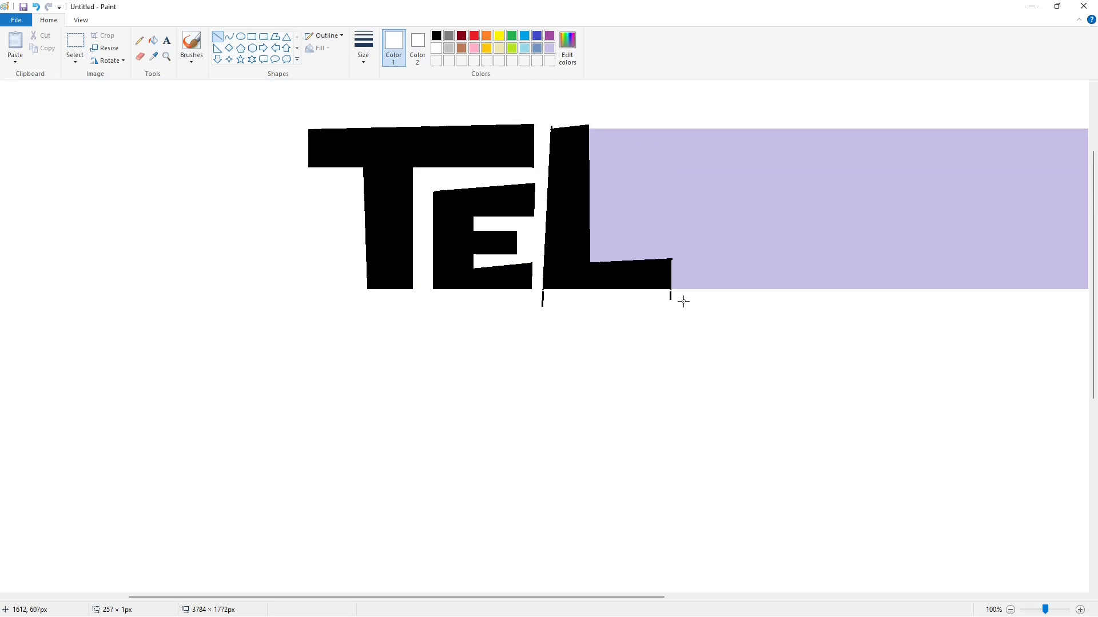
pyautogui.click(579, 110)
pyautogui.click(549, 48)
pyautogui.moveTo(674, 243); pyautogui.dragTo(674, 272)
pyautogui.click(154, 40)
pyautogui.click(436, 48)
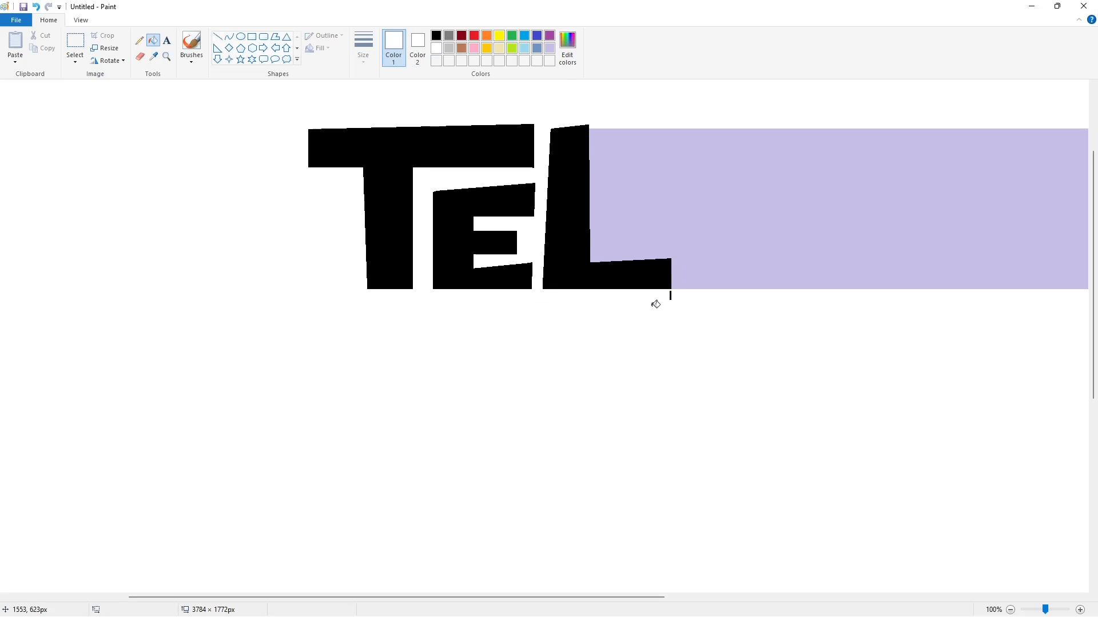
pyautogui.scroll(-1, 921, 510)
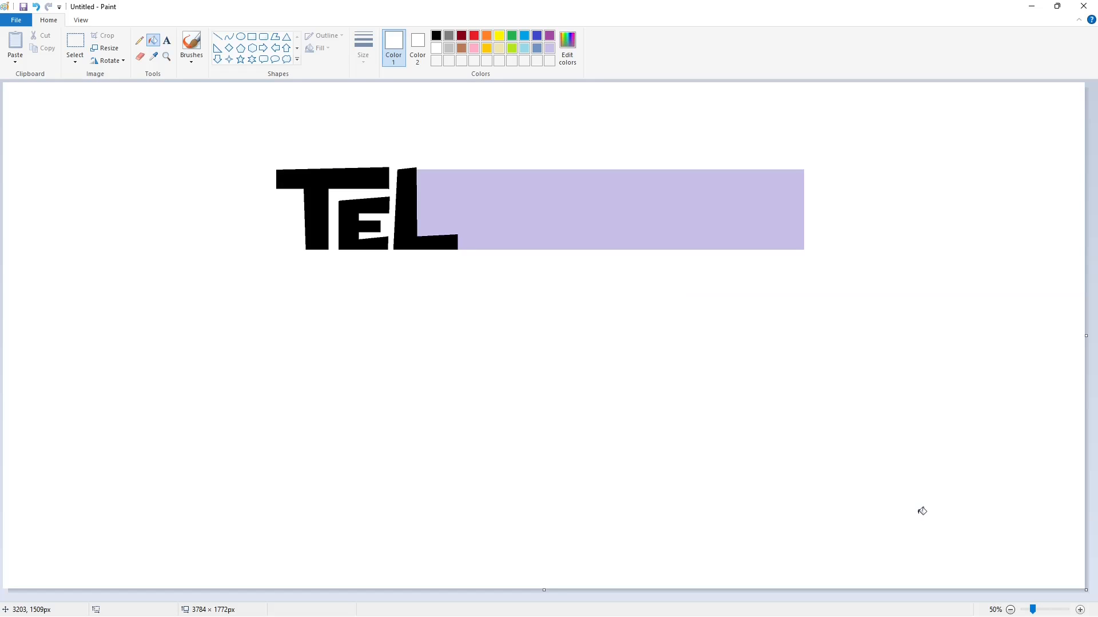
# Step: Draw a small letter E above the L's foot with the Polygon tool and fill it with black
pyautogui.click(276, 36)
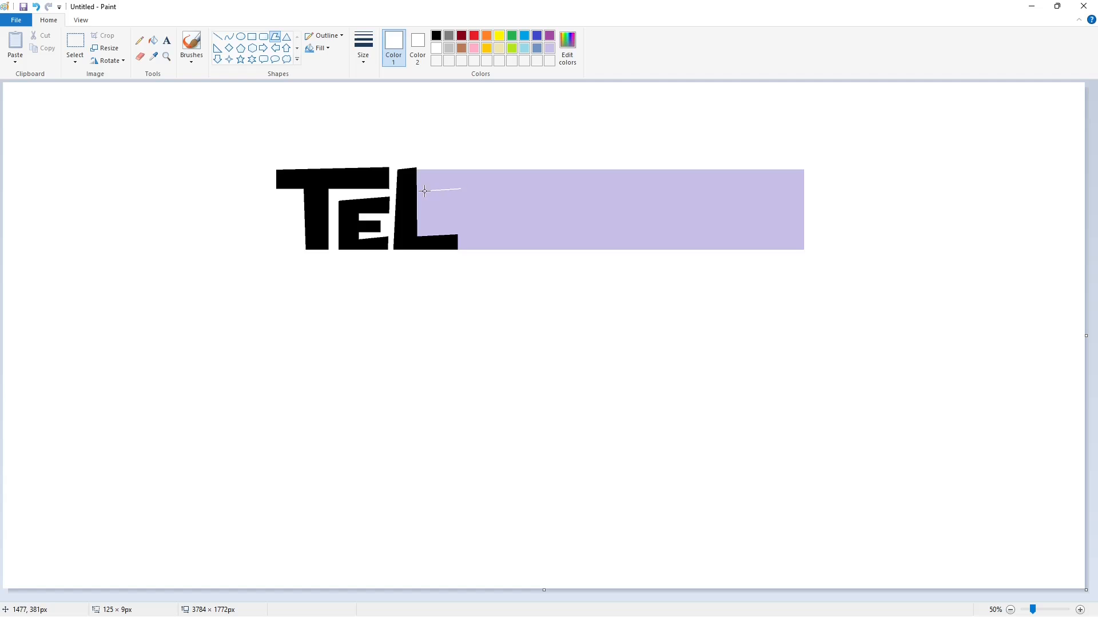
pyautogui.click(436, 35)
pyautogui.click(459, 190)
pyautogui.click(153, 40)
pyautogui.click(435, 196)
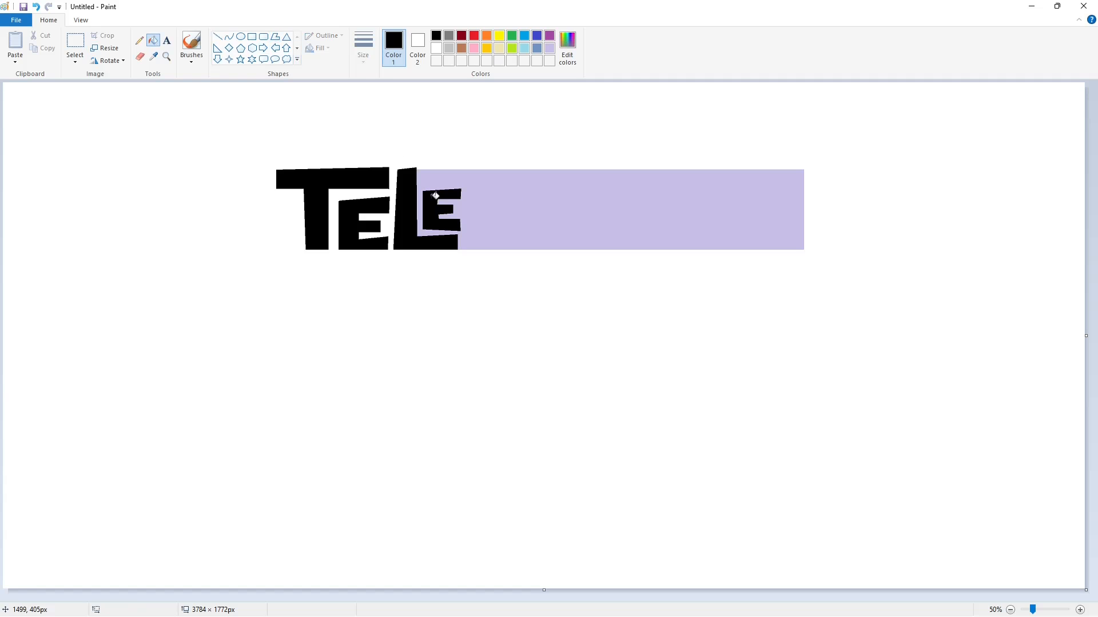
# Step: Draw a second, smaller letter T over the small E with the Polygon tool and fill it with black
pyautogui.click(275, 37)
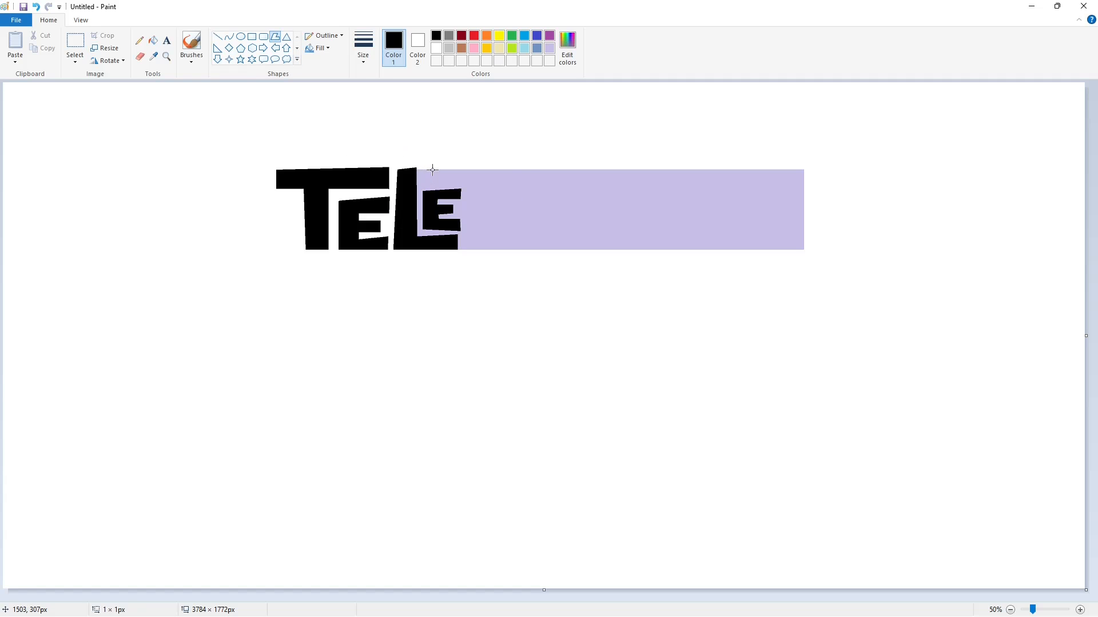
pyautogui.moveTo(433, 170); pyautogui.dragTo(521, 170)
pyautogui.click(479, 238)
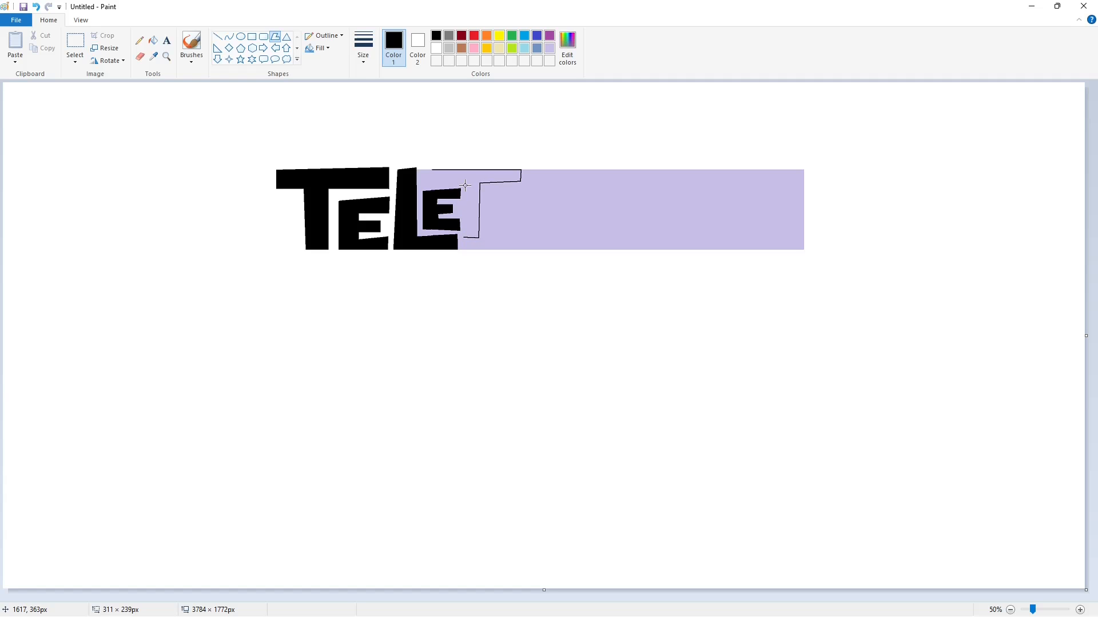
pyautogui.click(431, 178)
pyautogui.click(152, 40)
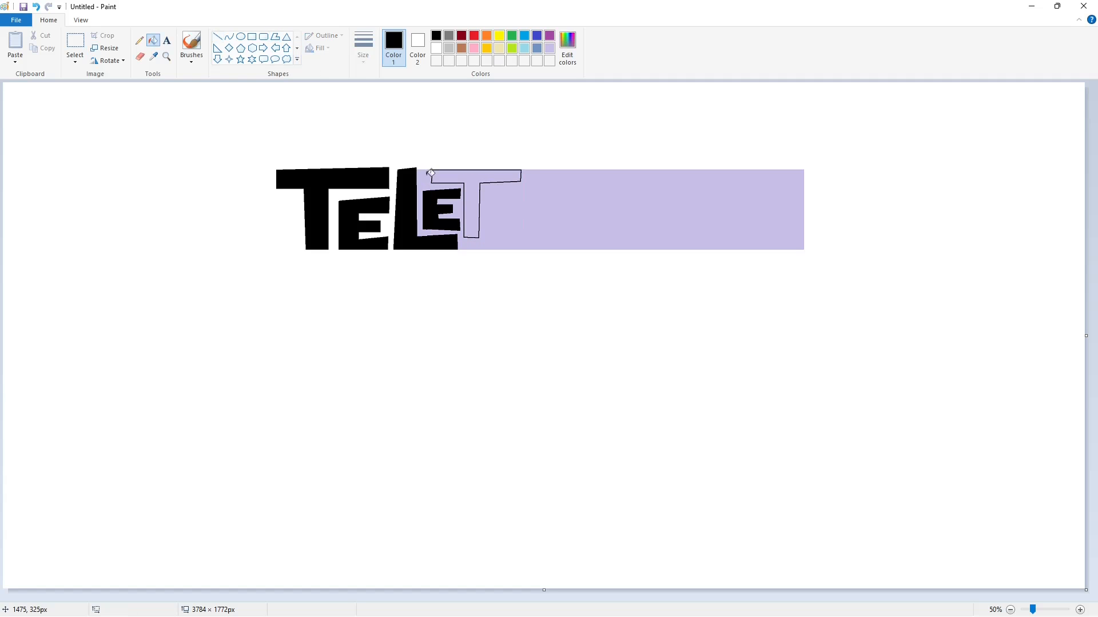
pyautogui.click(474, 178)
# Step: Draw a small circle beside the second T and a larger circle overlapping its right side, outlined in black
pyautogui.click(240, 36)
pyautogui.moveTo(486, 188); pyautogui.dragTo(543, 223)
pyautogui.click(625, 225)
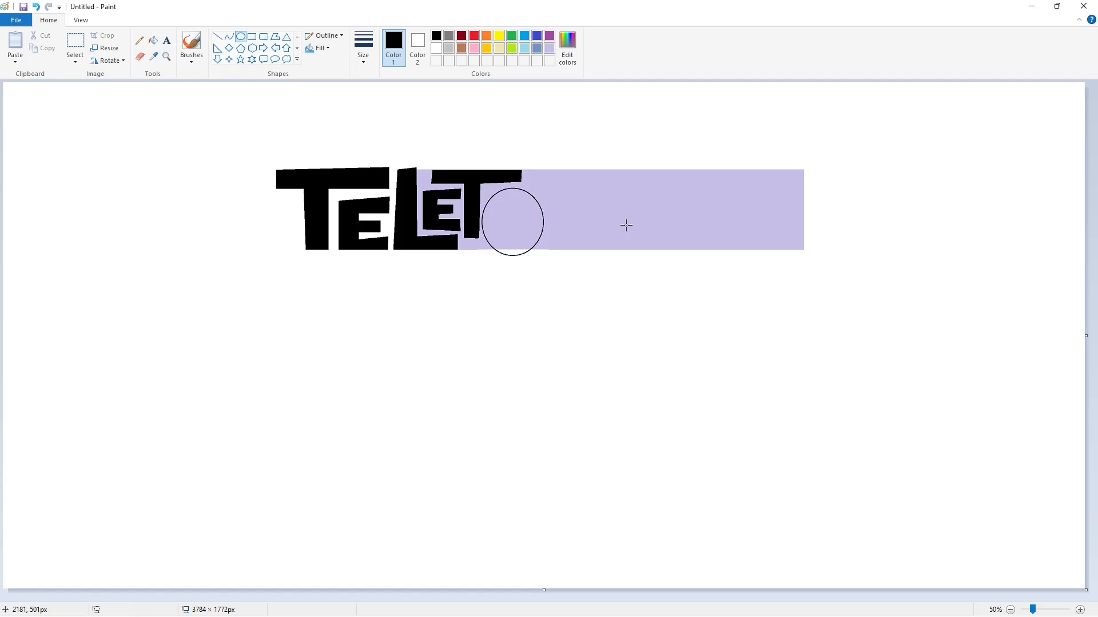
pyautogui.moveTo(529, 162); pyautogui.dragTo(627, 263)
pyautogui.moveTo(627, 213); pyautogui.dragTo(619, 223)
pyautogui.moveTo(575, 262); pyautogui.dragTo(581, 255)
pyautogui.moveTo(529, 209)
pyautogui.mouseDown()
pyautogui.moveTo(541, 211)
pyautogui.moveTo(530, 213)
pyautogui.mouseUp()
pyautogui.click(667, 330)
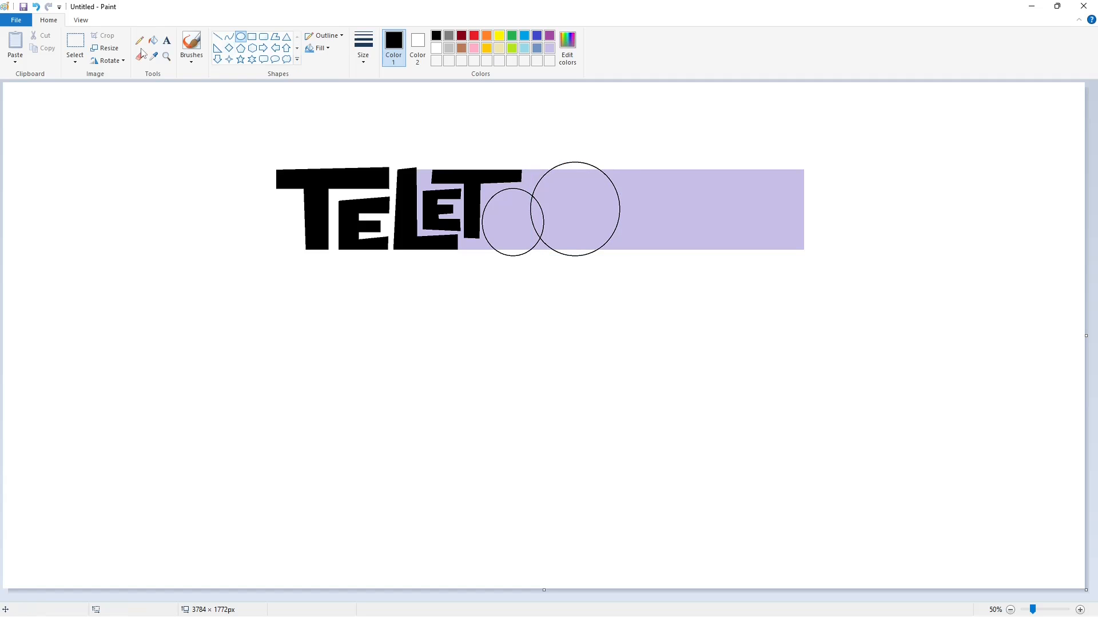
# Step: Fill both overlapping circles completely with black, including the parts outside the lavender bar
pyautogui.click(152, 41)
pyautogui.click(519, 238)
pyautogui.click(556, 220)
pyautogui.click(514, 253)
pyautogui.click(570, 253)
pyautogui.click(574, 166)
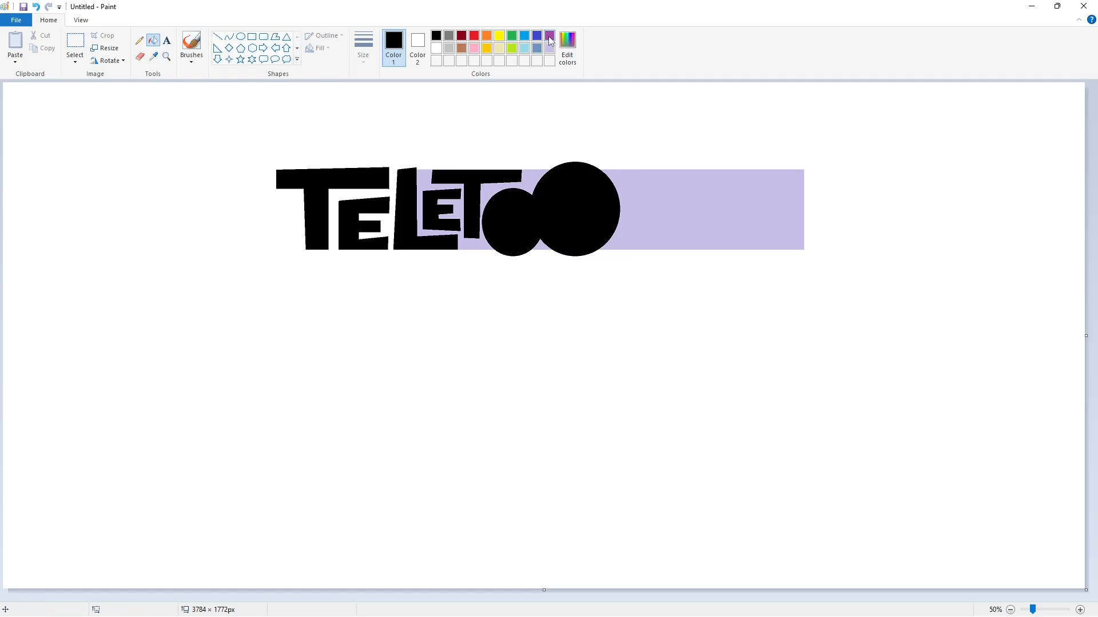
# Step: Recolor the two filled circles purple and draw a smaller black circle outline inside each
pyautogui.click(549, 36)
pyautogui.click(563, 189)
pyautogui.click(240, 37)
pyautogui.click(436, 37)
pyautogui.moveTo(488, 196)
pyautogui.mouseDown()
pyautogui.moveTo(526, 254)
pyautogui.moveTo(536, 228)
pyautogui.mouseUp()
pyautogui.moveTo(552, 180); pyautogui.dragTo(603, 244)
pyautogui.moveTo(580, 231); pyautogui.dragTo(576, 247)
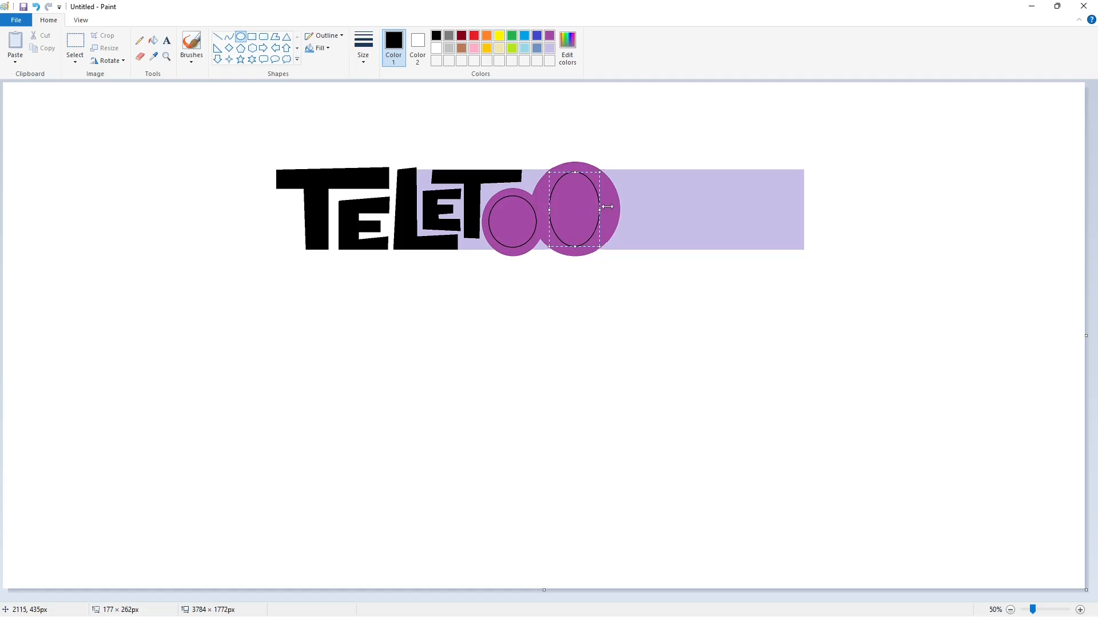
pyautogui.moveTo(601, 209); pyautogui.dragTo(541, 224)
pyautogui.click(654, 235)
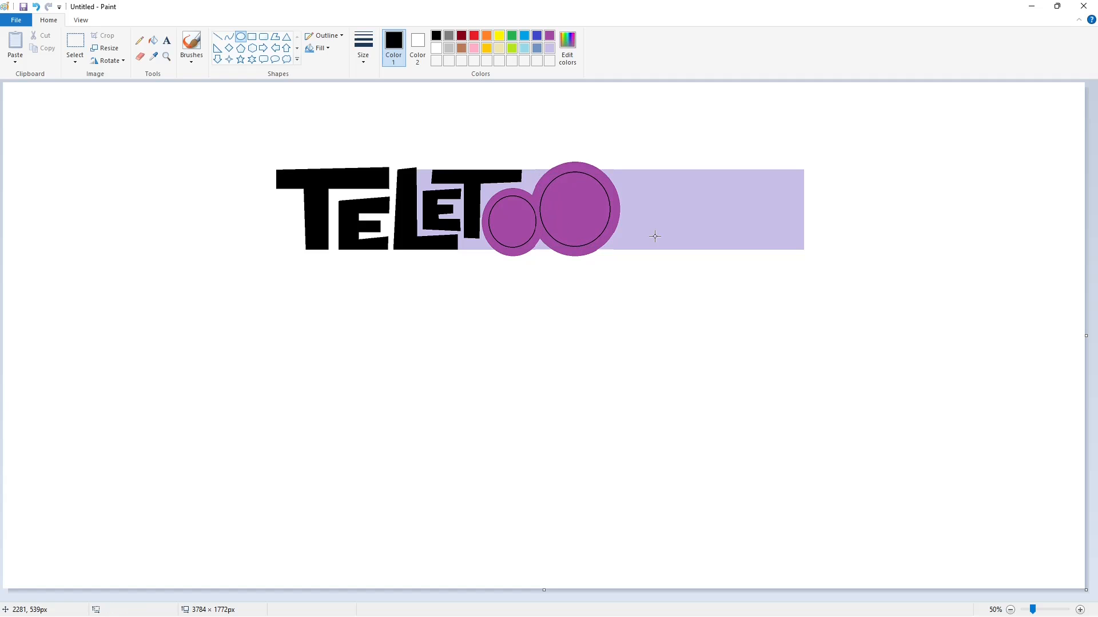
# Step: Fill the purple rings with black and the inner circles with white to form two letter Os
pyautogui.click(152, 40)
pyautogui.click(538, 194)
pyautogui.click(436, 48)
pyautogui.click(513, 222)
pyautogui.click(575, 209)
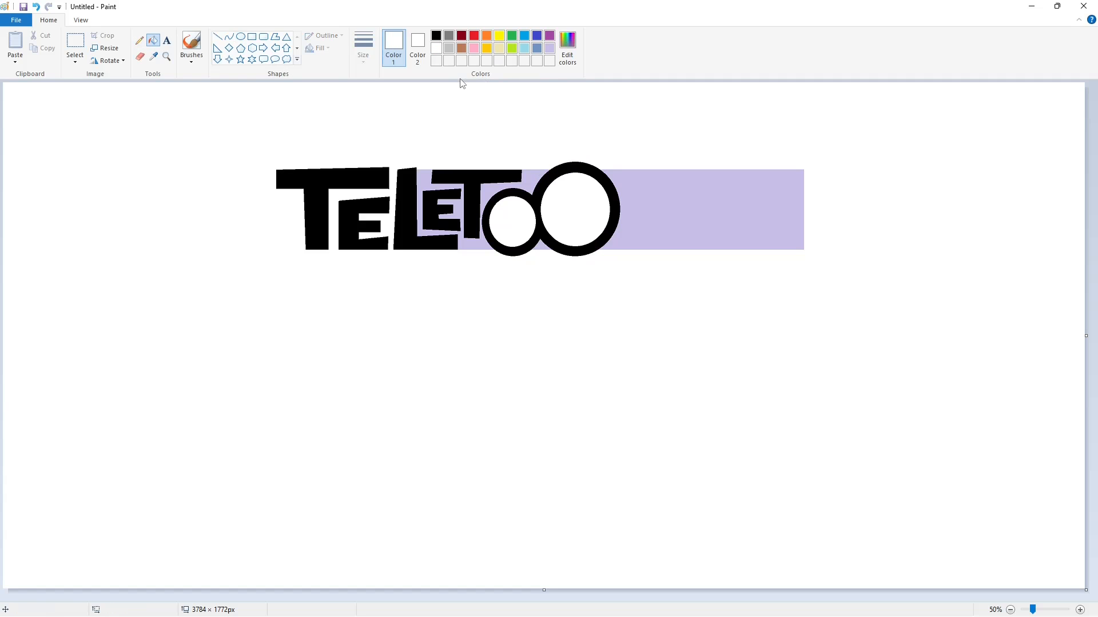
# Step: Draw a black-filled oval pupil inside each O and fill the lavender background around the small letters with white
pyautogui.click(241, 36)
pyautogui.click(436, 35)
pyautogui.moveTo(518, 210)
pyautogui.mouseDown()
pyautogui.moveTo(530, 231)
pyautogui.moveTo(582, 224)
pyautogui.mouseUp()
pyautogui.click(153, 40)
pyautogui.click(524, 220)
pyautogui.click(575, 214)
pyautogui.click(436, 48)
pyautogui.click(533, 182)
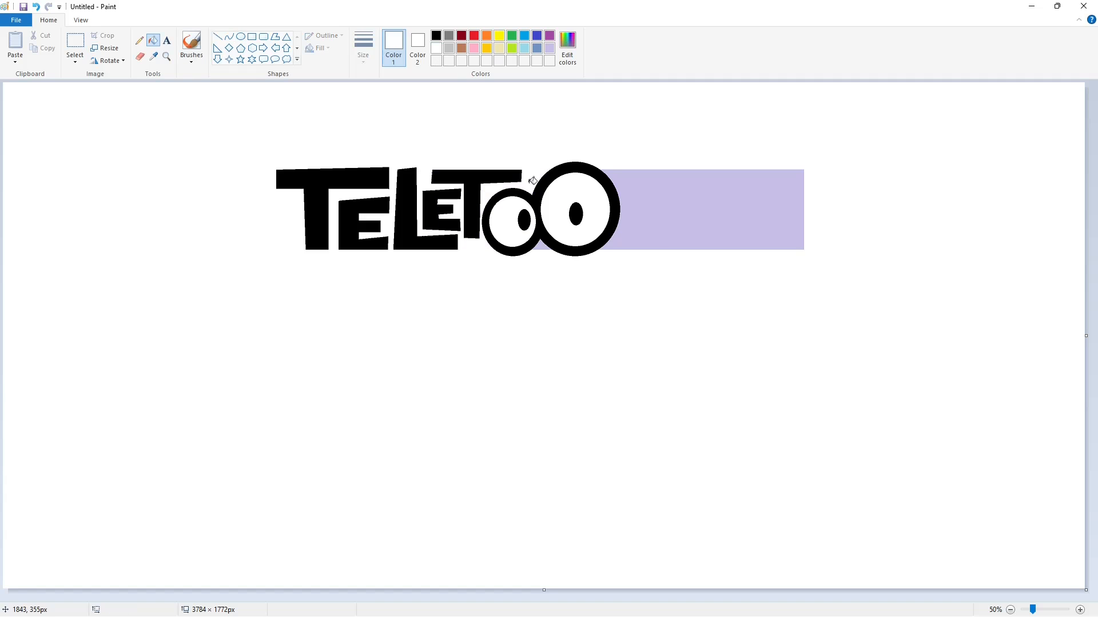
# Step: Draw the black outline of a letter N as a polygon directly after the second O
pyautogui.click(275, 36)
pyautogui.click(436, 36)
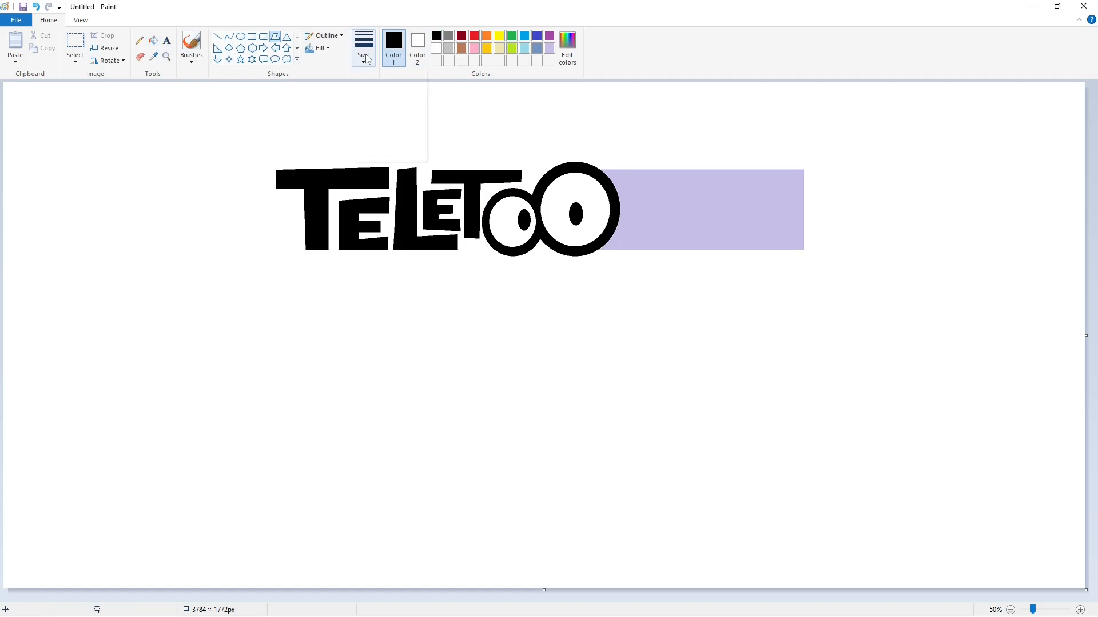
pyautogui.moveTo(620, 166); pyautogui.dragTo(620, 249)
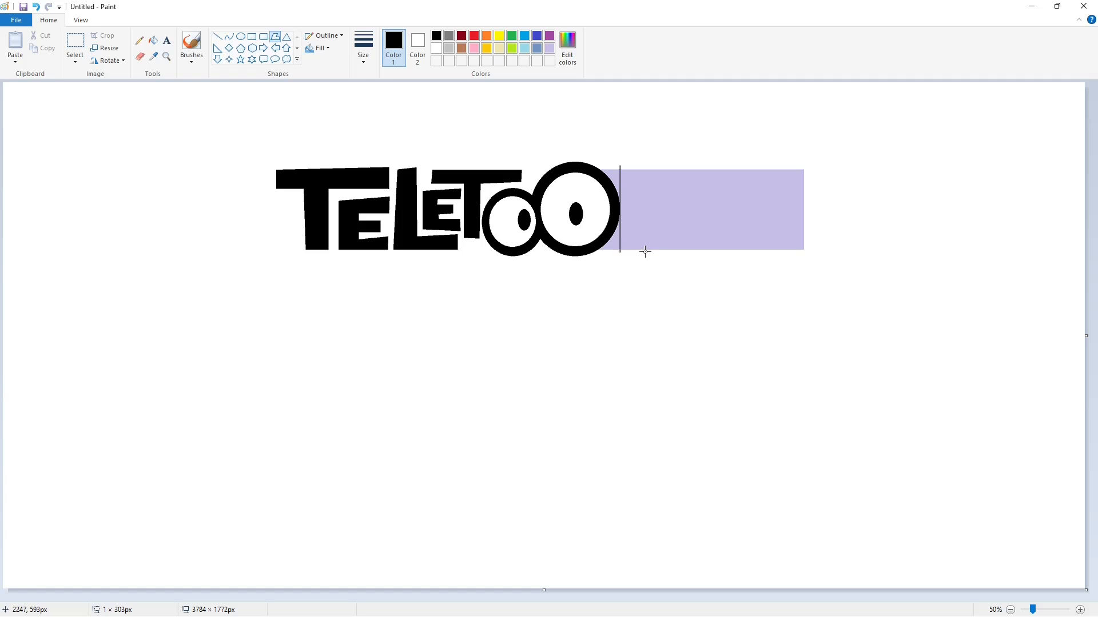
pyautogui.click(647, 252)
pyautogui.click(649, 209)
pyautogui.click(674, 251)
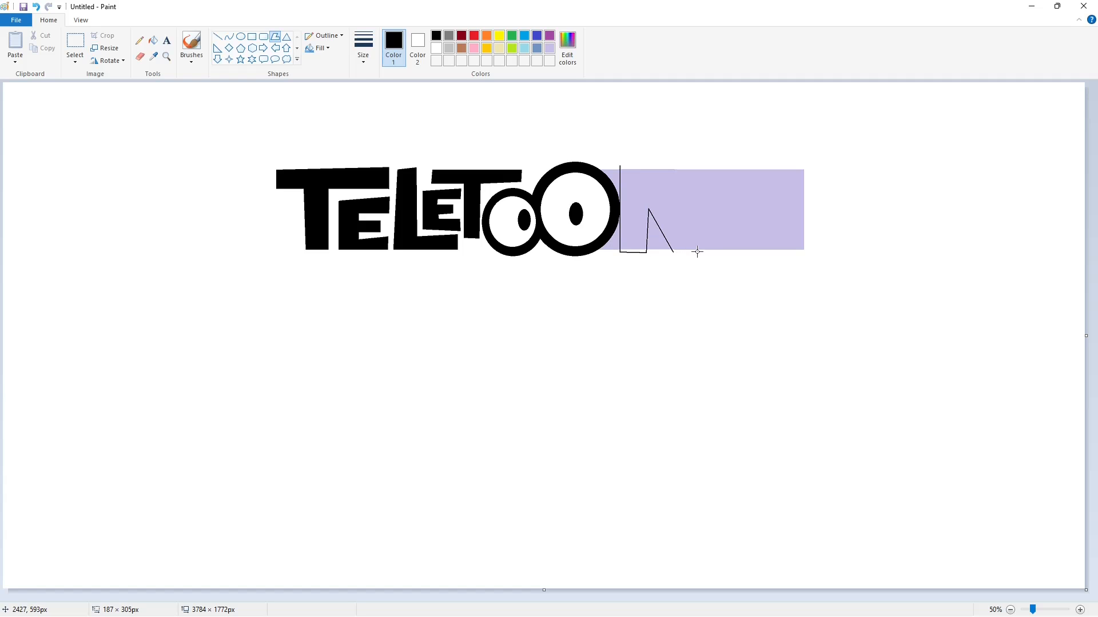
pyautogui.click(701, 155)
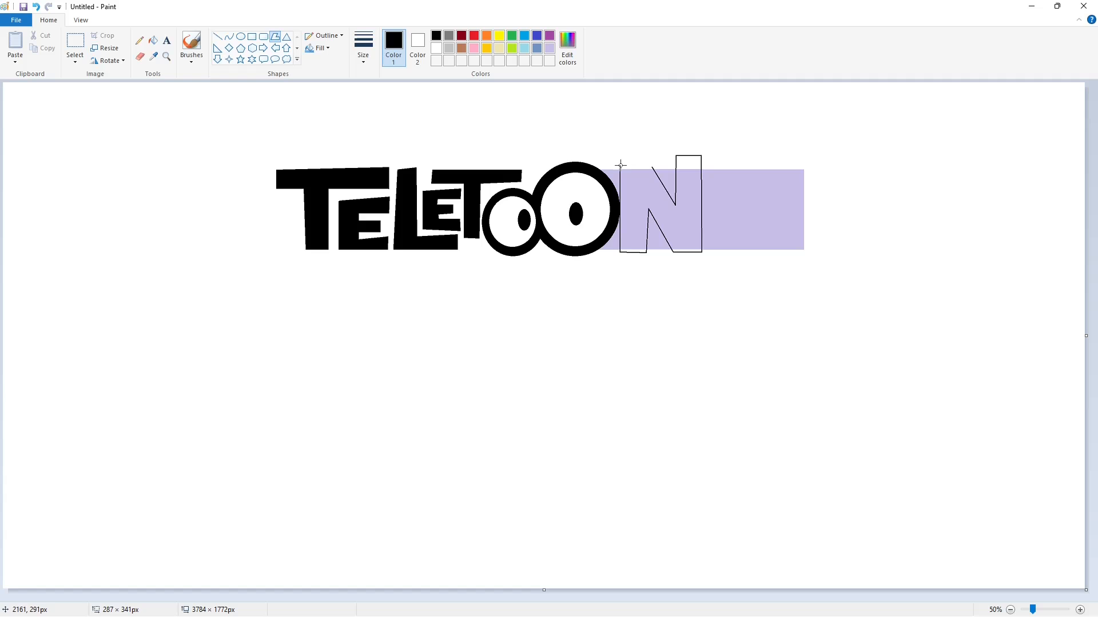
pyautogui.click(620, 165)
# Step: Fill the letter N with black and the lavender gaps between it and the large O with white
pyautogui.click(152, 40)
pyautogui.click(637, 200)
pyautogui.click(688, 166)
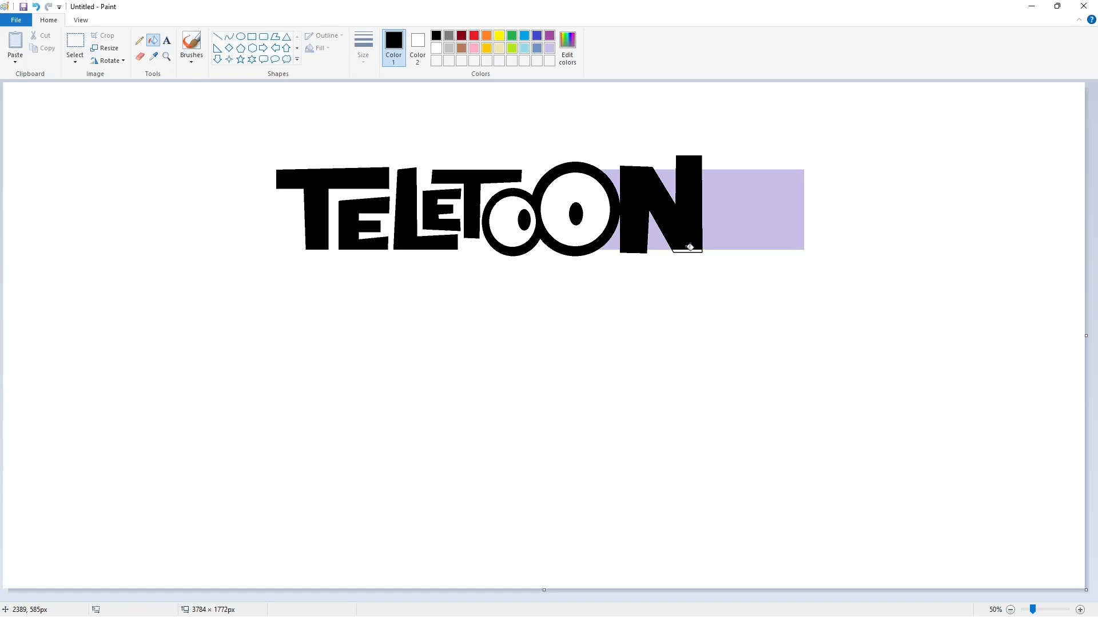
pyautogui.click(437, 48)
pyautogui.click(611, 182)
pyautogui.click(609, 237)
pyautogui.click(661, 237)
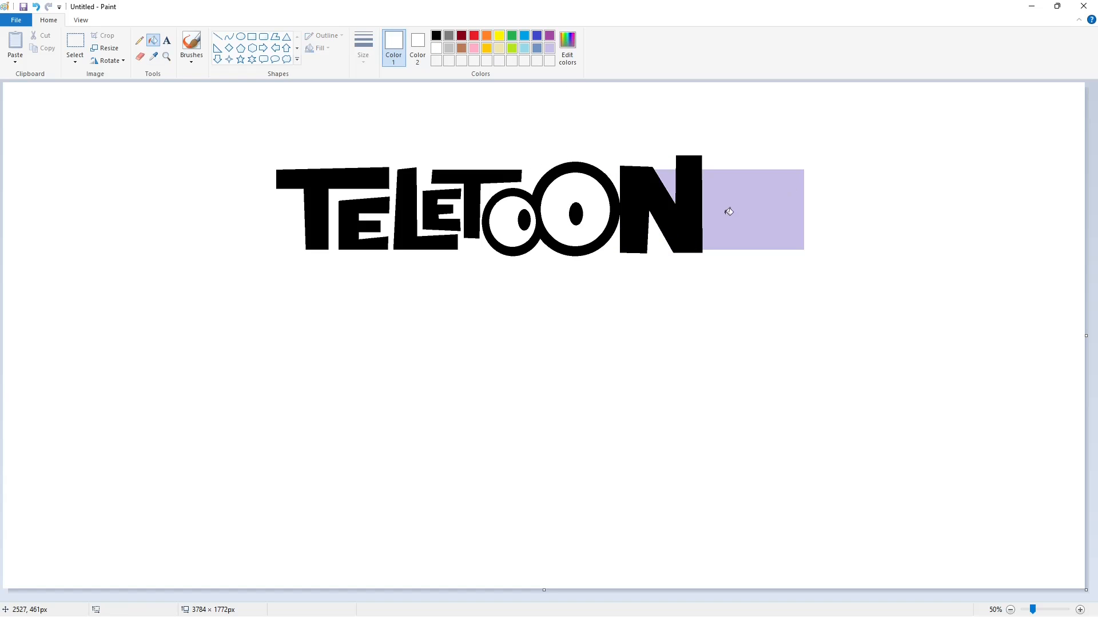
# Step: Draw a black, downward-bowed smile curve just beneath the larger O
pyautogui.click(436, 35)
pyautogui.click(228, 37)
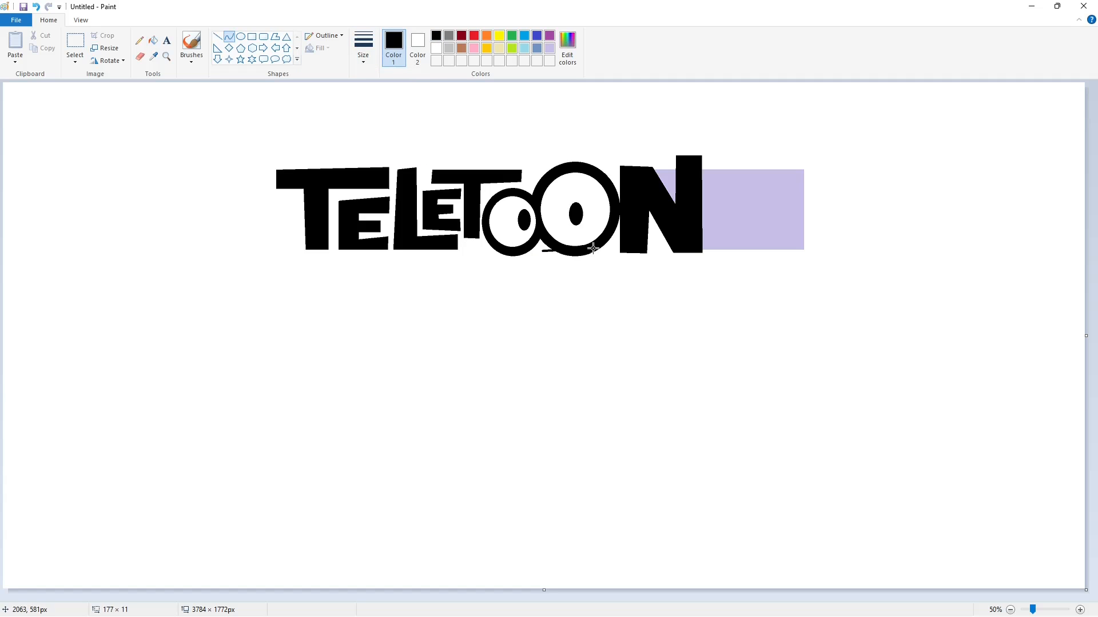
pyautogui.moveTo(592, 248); pyautogui.dragTo(611, 249)
pyautogui.click(561, 267)
pyautogui.click(592, 266)
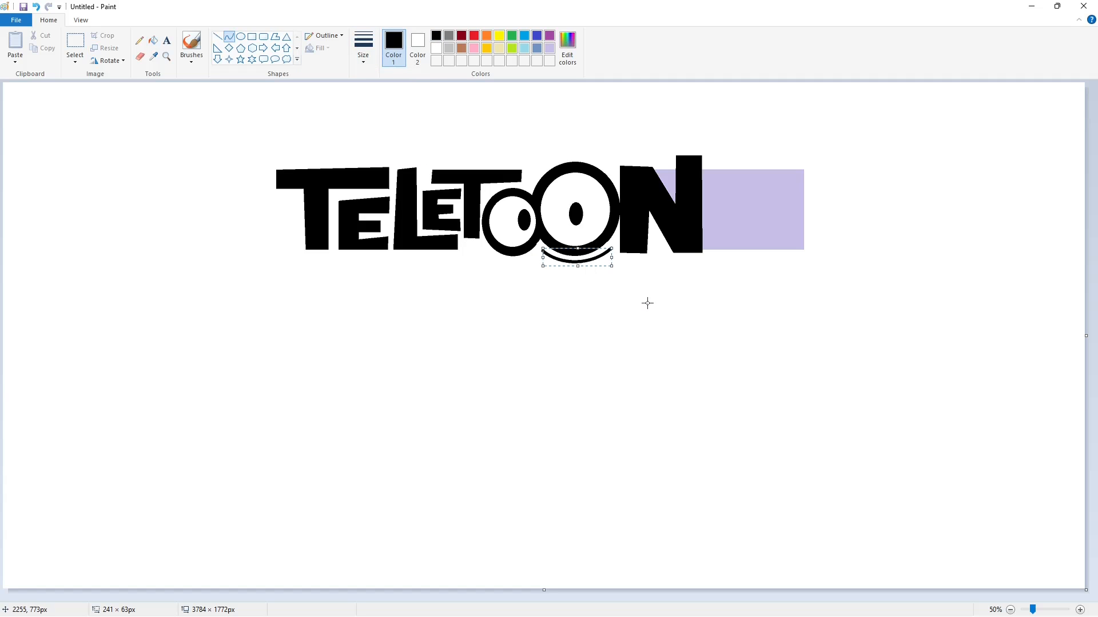
# Step: Fill the remaining lavender background around the N with white
pyautogui.click(152, 40)
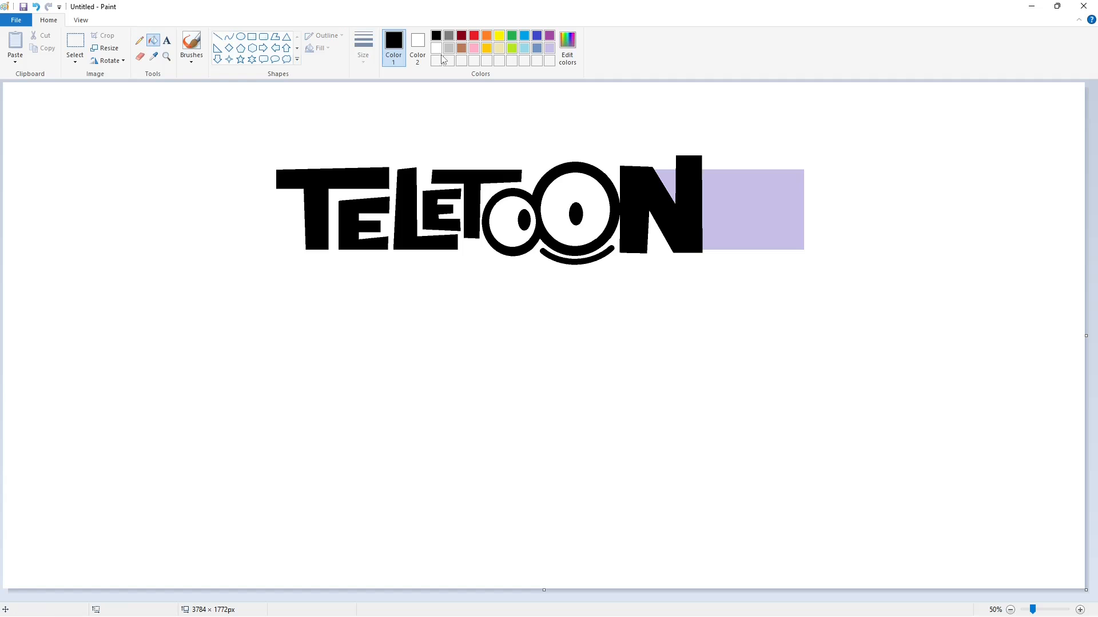
pyautogui.click(436, 48)
pyautogui.click(673, 178)
# Step: Draw a long vertical black line below the lettering as the left edge of a large letter R
pyautogui.click(436, 35)
pyautogui.click(217, 36)
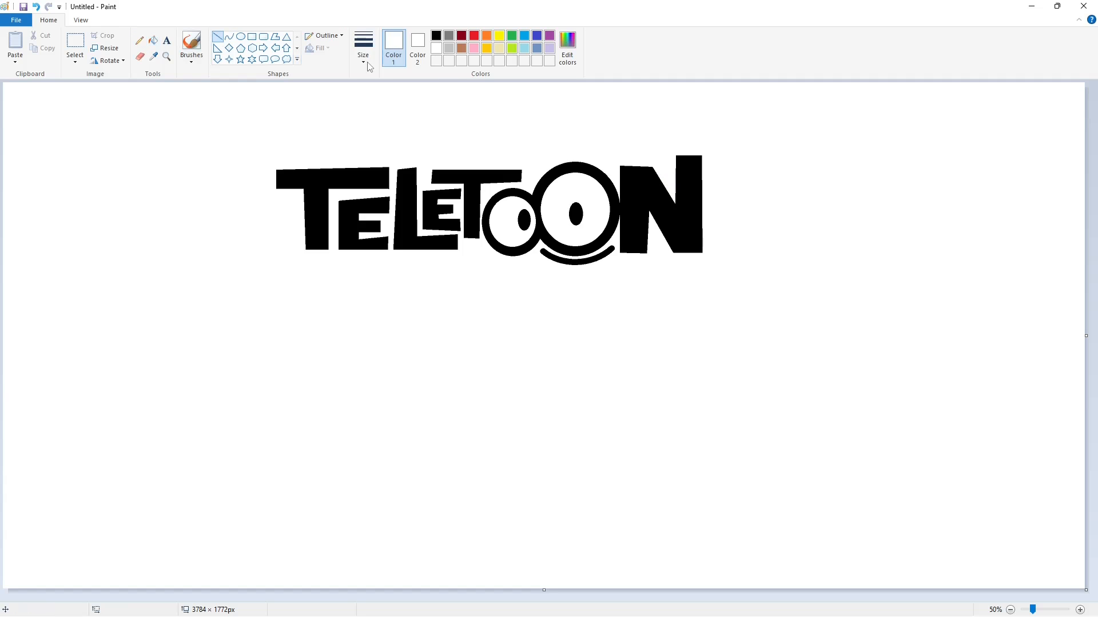
pyautogui.moveTo(103, 266)
pyautogui.mouseDown()
pyautogui.moveTo(122, 475)
pyautogui.moveTo(105, 488)
pyautogui.mouseUp()
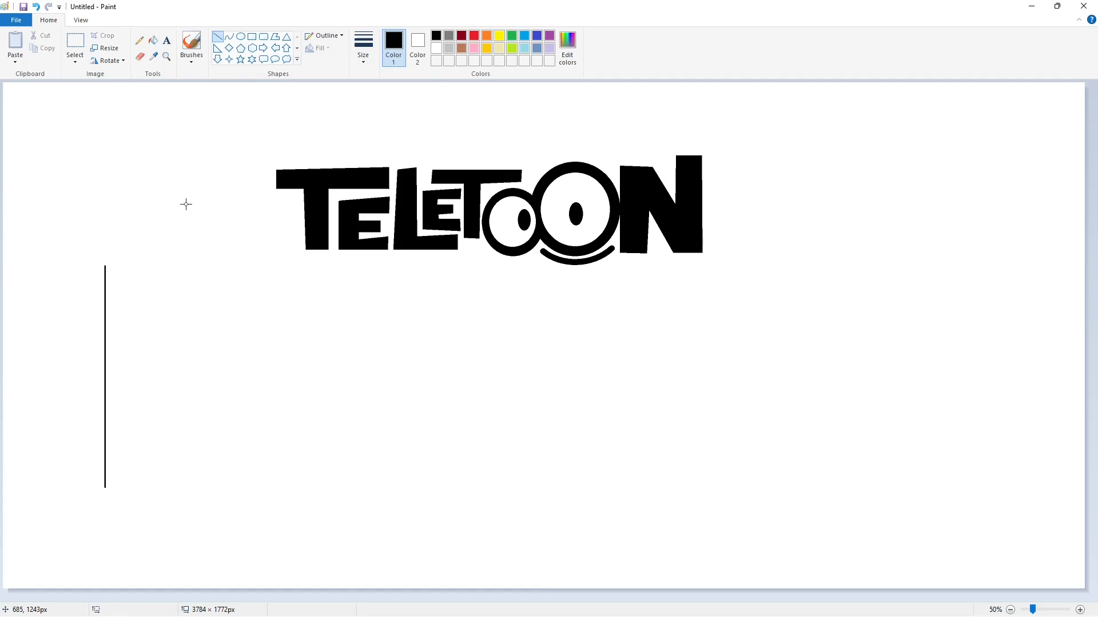
pyautogui.click(229, 36)
pyautogui.moveTo(105, 266); pyautogui.dragTo(238, 407)
pyautogui.moveTo(223, 294); pyautogui.dragTo(325, 266)
pyautogui.hotkey('ctrl', 'z')
pyautogui.moveTo(104, 265); pyautogui.dragTo(238, 407)
pyautogui.moveTo(172, 331); pyautogui.dragTo(342, 228)
pyautogui.moveTo(335, 286); pyautogui.dragTo(347, 386)
pyautogui.hotkey('ctrl', 'z')
pyautogui.moveTo(104, 266); pyautogui.dragTo(238, 407)
pyautogui.moveTo(240, 337); pyautogui.dragTo(338, 234)
pyautogui.moveTo(337, 291); pyautogui.dragTo(348, 379)
pyautogui.hotkey('ctrl', 'z')
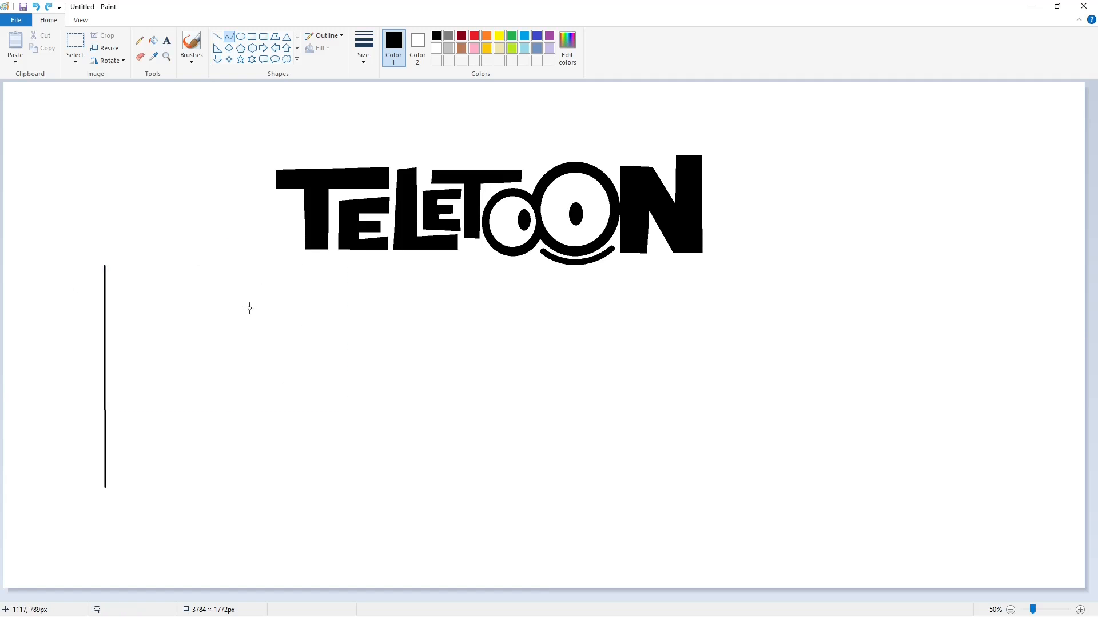
# Step: Complete the large R's outer outline with a curved bowl, straight base edges and a slanted leg
pyautogui.moveTo(104, 265); pyautogui.dragTo(239, 407)
pyautogui.moveTo(252, 338); pyautogui.dragTo(343, 237)
pyautogui.moveTo(315, 289); pyautogui.dragTo(345, 380)
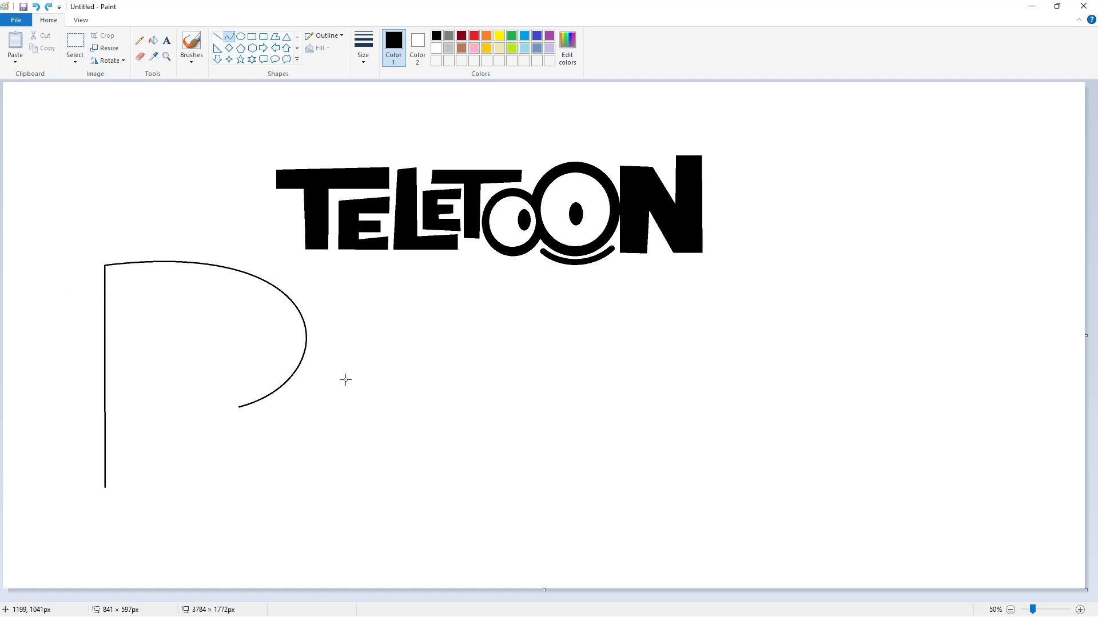
pyautogui.click(423, 366)
pyautogui.click(218, 37)
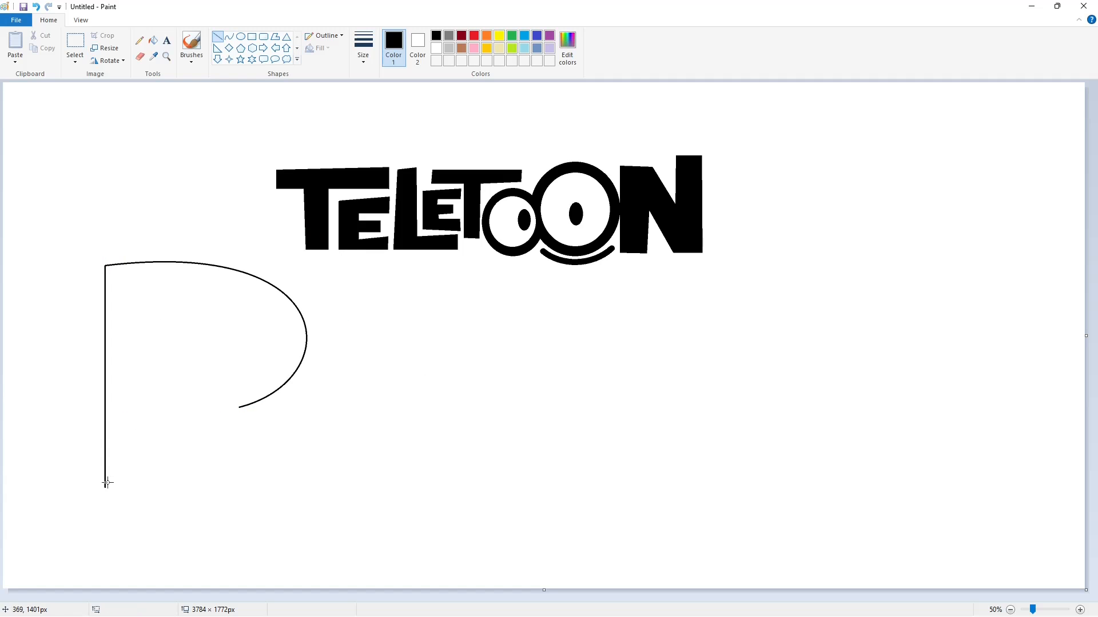
pyautogui.moveTo(175, 488)
pyautogui.mouseDown()
pyautogui.moveTo(174, 427)
pyautogui.moveTo(223, 495)
pyautogui.moveTo(294, 484)
pyautogui.moveTo(262, 456)
pyautogui.moveTo(239, 407)
pyautogui.mouseUp()
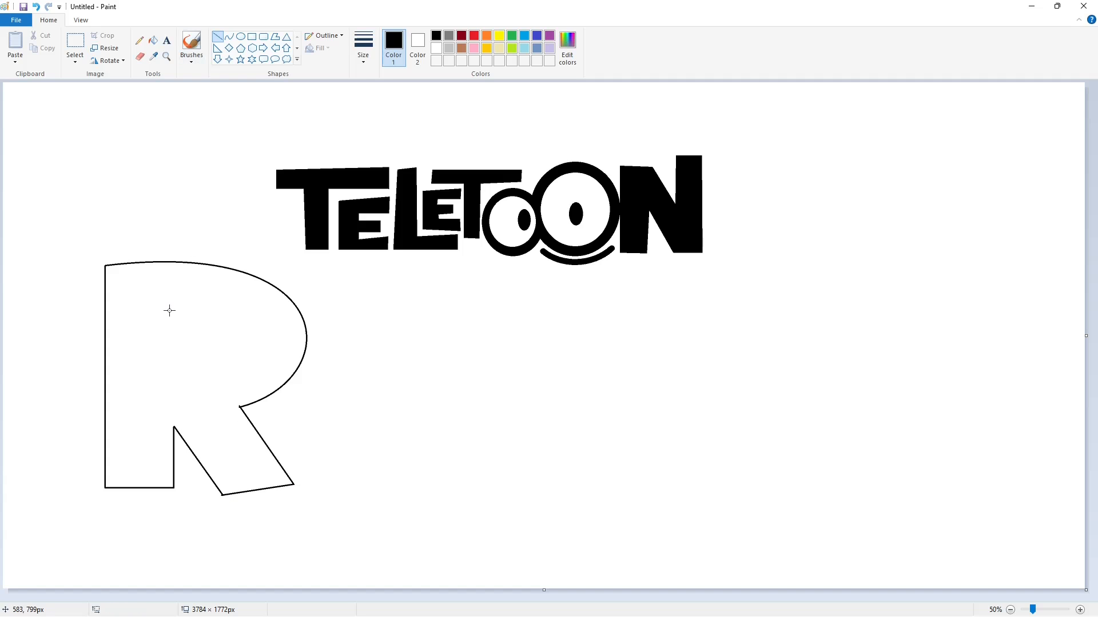
# Step: Draw a rounded counter inside the large R's bowl and fill the body of the letter with black
pyautogui.click(228, 37)
pyautogui.moveTo(189, 340); pyautogui.dragTo(263, 317)
pyautogui.click(243, 366)
pyautogui.click(152, 40)
pyautogui.click(143, 276)
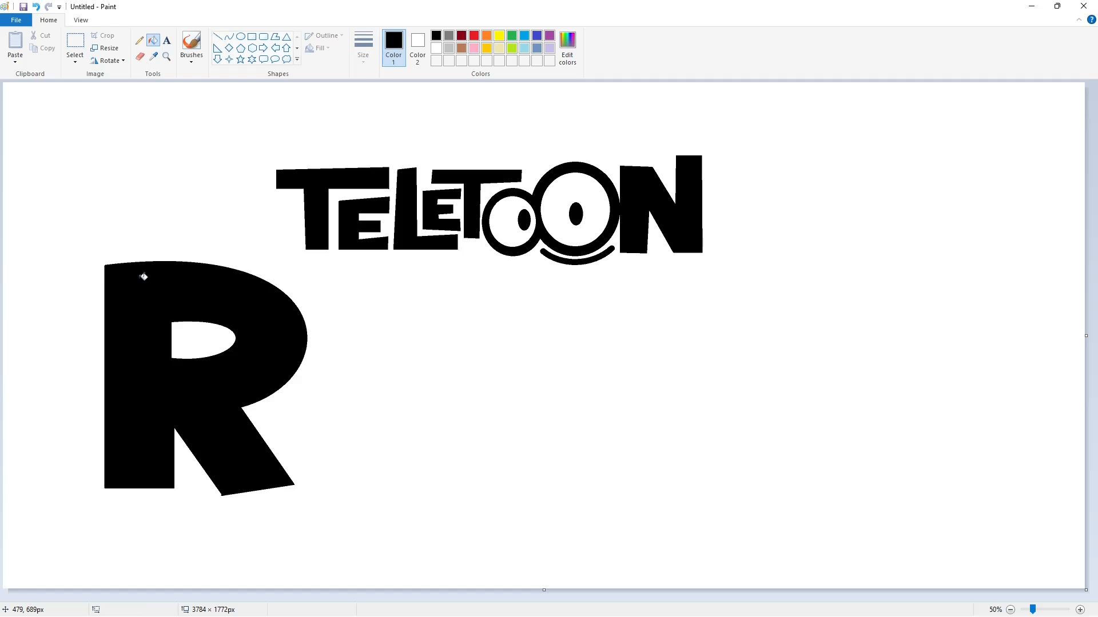
# Step: Clean up the bottom edge of the large R's slanted leg with a white line
pyautogui.click(1079, 610)
pyautogui.click(436, 48)
pyautogui.click(217, 37)
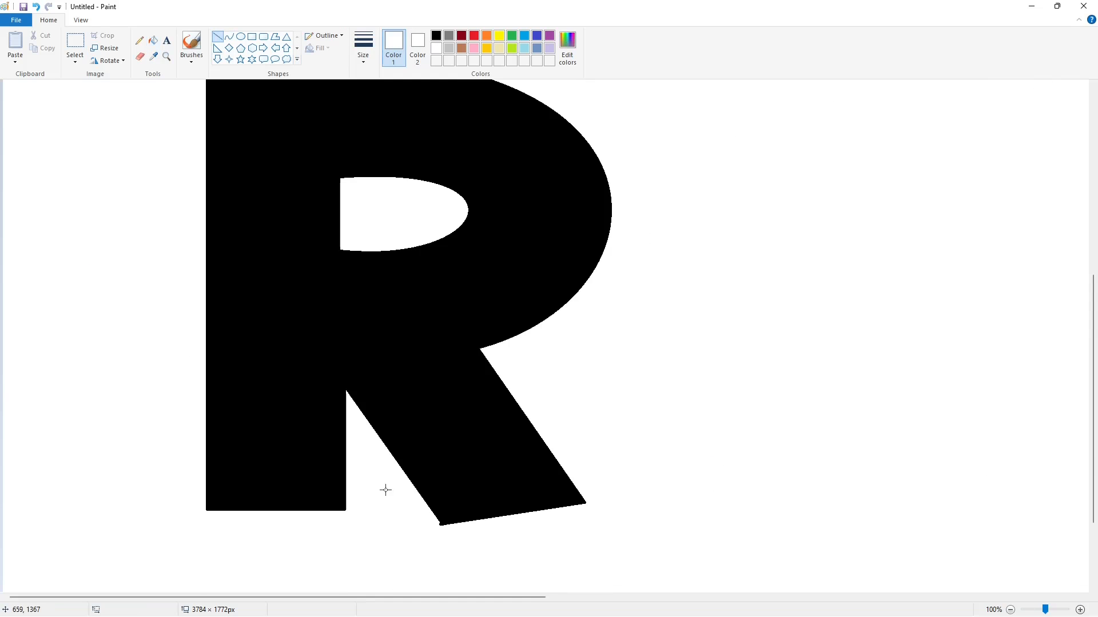
pyautogui.click(517, 547)
pyautogui.click(1010, 610)
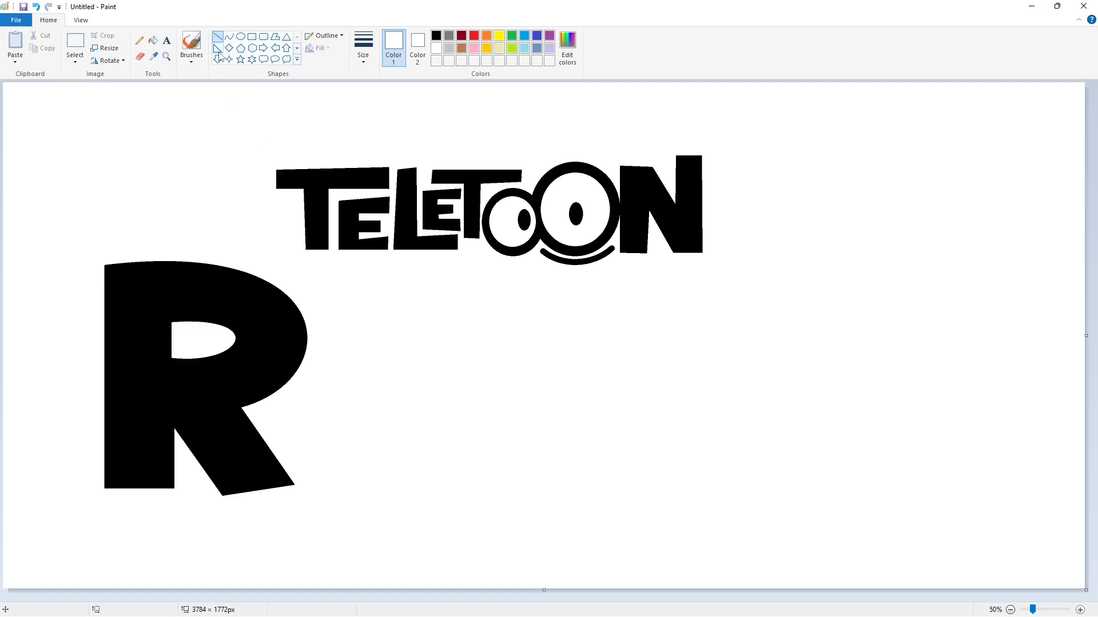
# Step: Draw a polygon letter E beside the large R's leg with a slanted top edge and fill it with black
pyautogui.click(436, 35)
pyautogui.click(275, 36)
pyautogui.moveTo(307, 355); pyautogui.dragTo(307, 495)
pyautogui.click(435, 491)
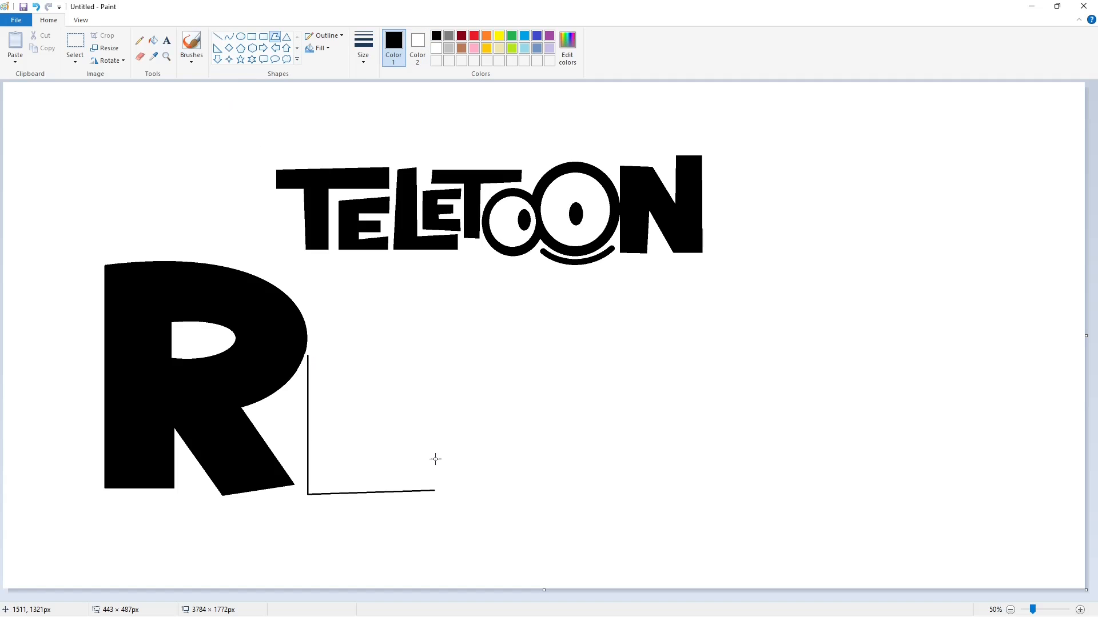
pyautogui.click(357, 455)
pyautogui.click(356, 438)
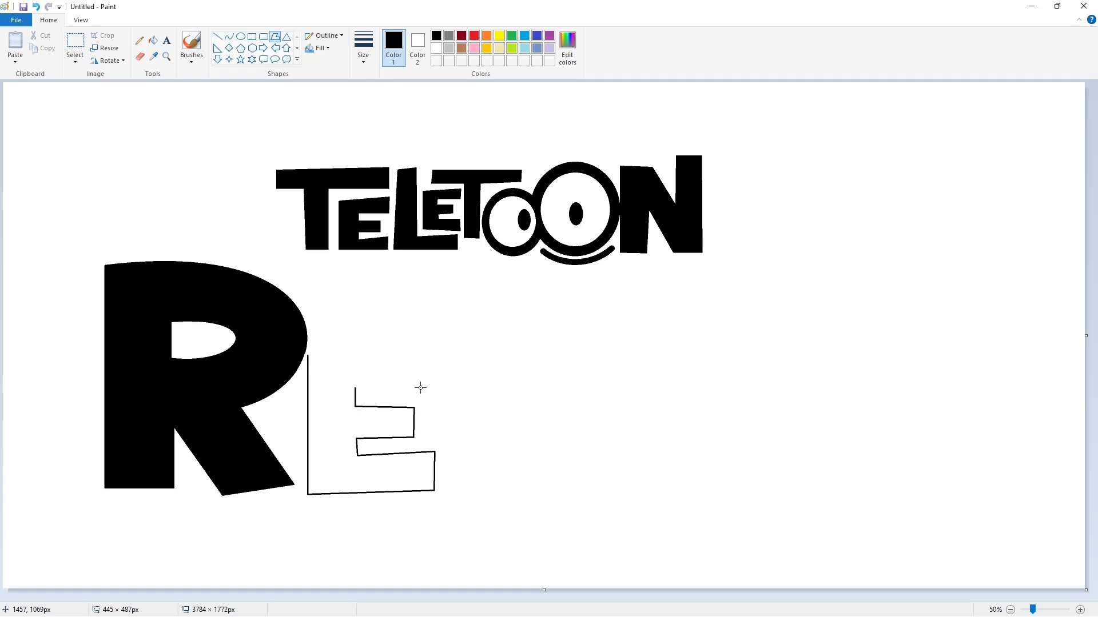
pyautogui.doubleClick(437, 346)
pyautogui.click(153, 40)
pyautogui.click(348, 360)
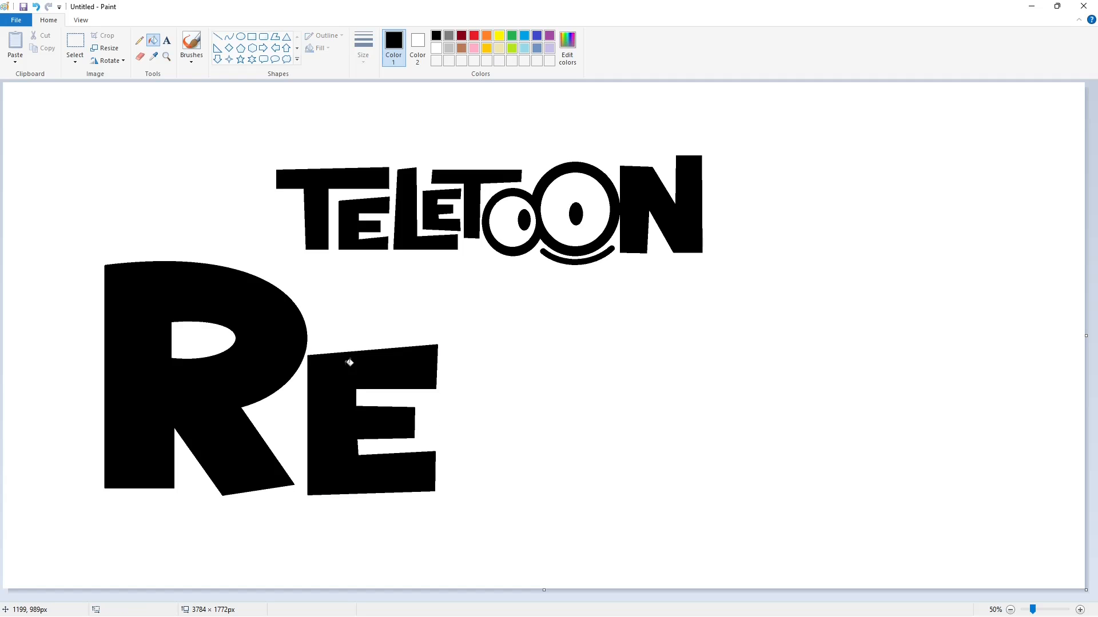
# Step: Outline a long horizontal crossbar for a letter T above the E, using straight black lines
pyautogui.click(218, 38)
pyautogui.moveTo(310, 273)
pyautogui.mouseDown()
pyautogui.moveTo(690, 270)
pyautogui.moveTo(689, 327)
pyautogui.moveTo(308, 330)
pyautogui.moveTo(306, 274)
pyautogui.mouseUp()
pyautogui.click(316, 333)
pyautogui.click(539, 403)
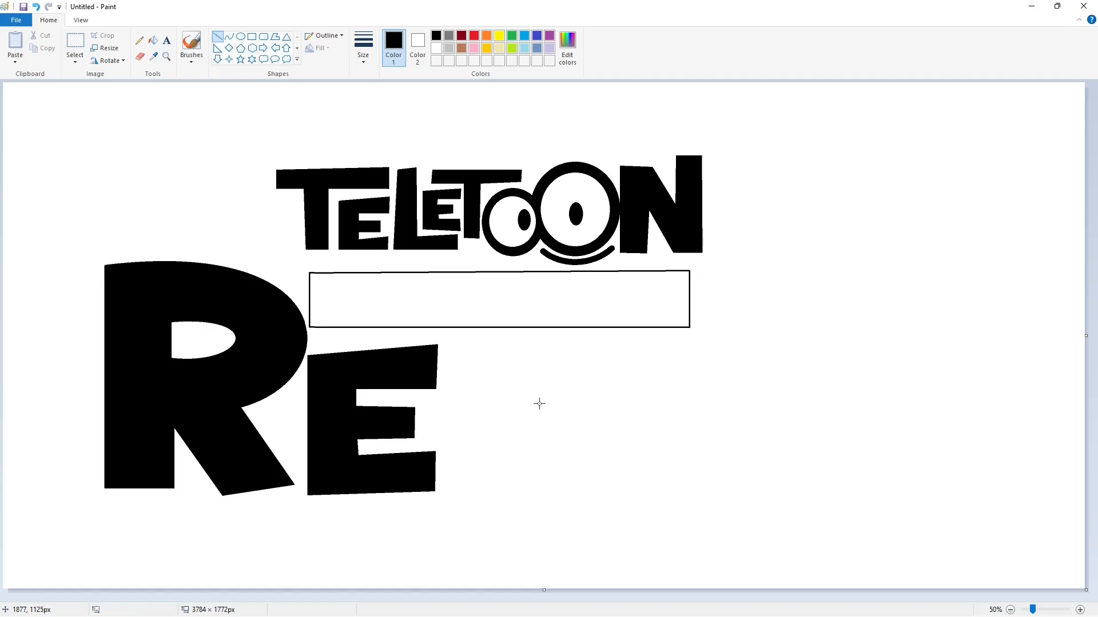
# Step: Draw a rectangular stem beneath the T's crossbar and fill both parts of the letter with black
pyautogui.click(252, 36)
pyautogui.moveTo(456, 328)
pyautogui.mouseDown()
pyautogui.moveTo(466, 390)
pyautogui.moveTo(520, 495)
pyautogui.mouseUp()
pyautogui.click(153, 40)
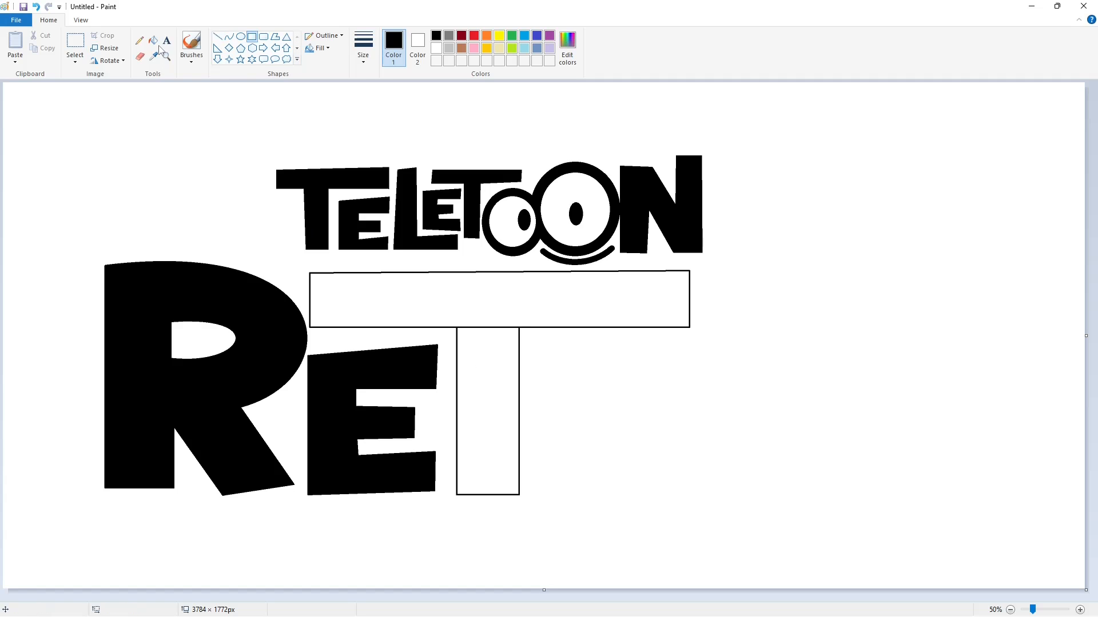
pyautogui.click(500, 299)
pyautogui.click(488, 412)
# Step: Draw a vertical black line beside the T's stem as the left edge of a smaller letter R
pyautogui.click(217, 36)
pyautogui.moveTo(536, 341); pyautogui.dragTo(544, 455)
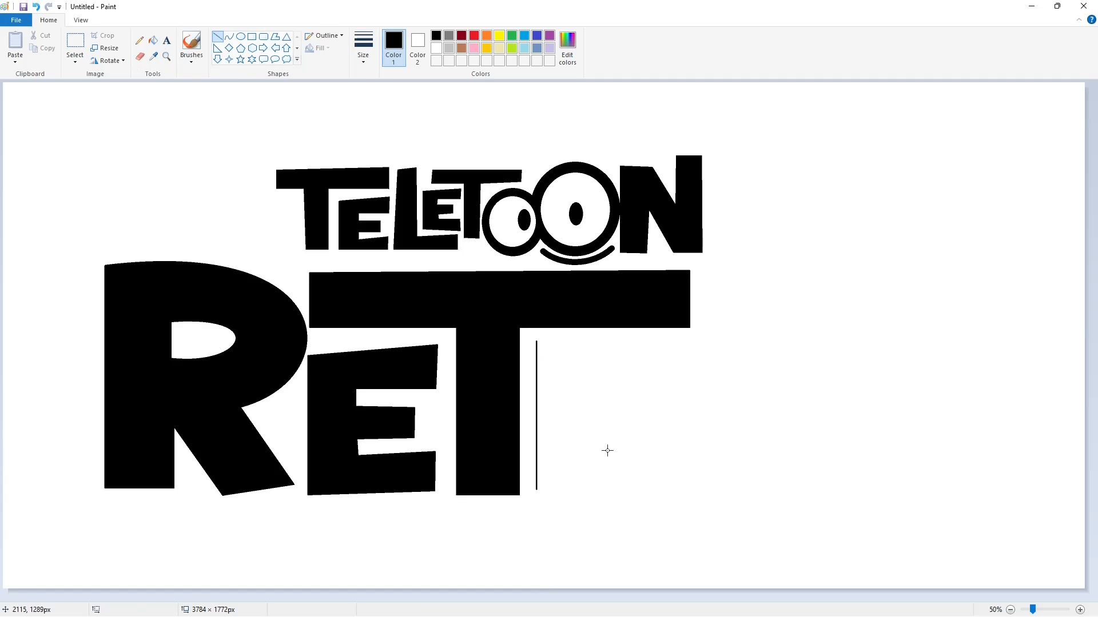
pyautogui.click(228, 36)
pyautogui.moveTo(536, 341); pyautogui.dragTo(689, 351)
pyautogui.hotkey('ctrl', 'z')
pyautogui.moveTo(536, 341)
pyautogui.mouseDown()
pyautogui.moveTo(634, 424)
pyautogui.moveTo(693, 326)
pyautogui.mouseUp()
pyautogui.moveTo(693, 326); pyautogui.dragTo(730, 400)
pyautogui.hotkey('ctrl', 'z')
# Step: Draw the smaller R's rounded bowl with curves running from the top of its left edge
pyautogui.moveTo(537, 340)
pyautogui.mouseDown()
pyautogui.moveTo(687, 377)
pyautogui.moveTo(679, 334)
pyautogui.mouseUp()
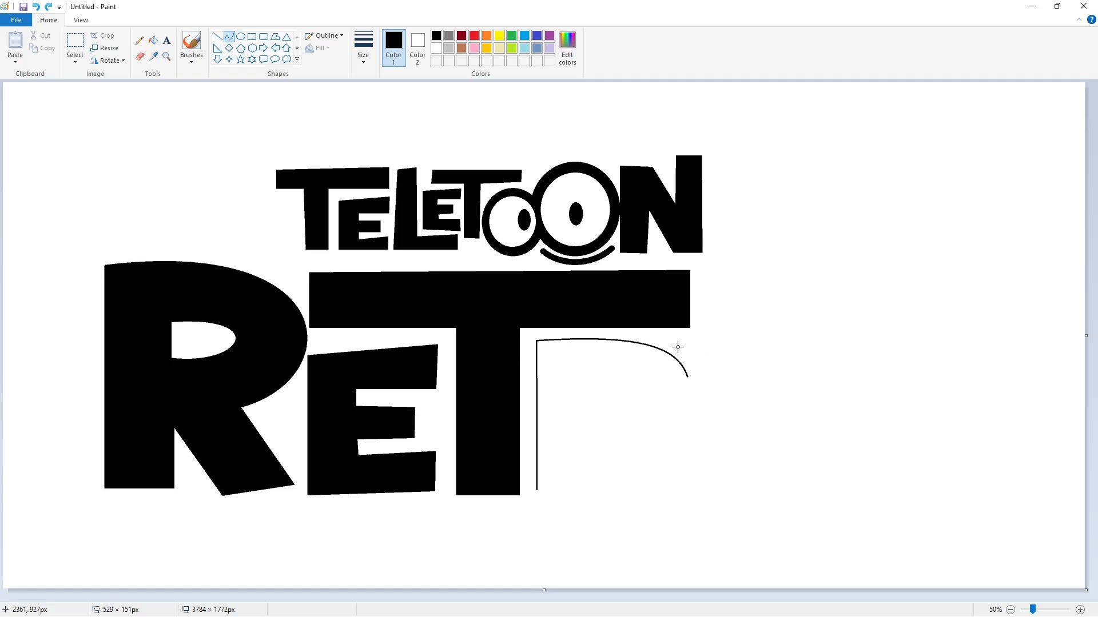
pyautogui.moveTo(688, 377)
pyautogui.mouseDown()
pyautogui.moveTo(637, 432)
pyautogui.moveTo(691, 404)
pyautogui.mouseUp()
pyautogui.click(682, 427)
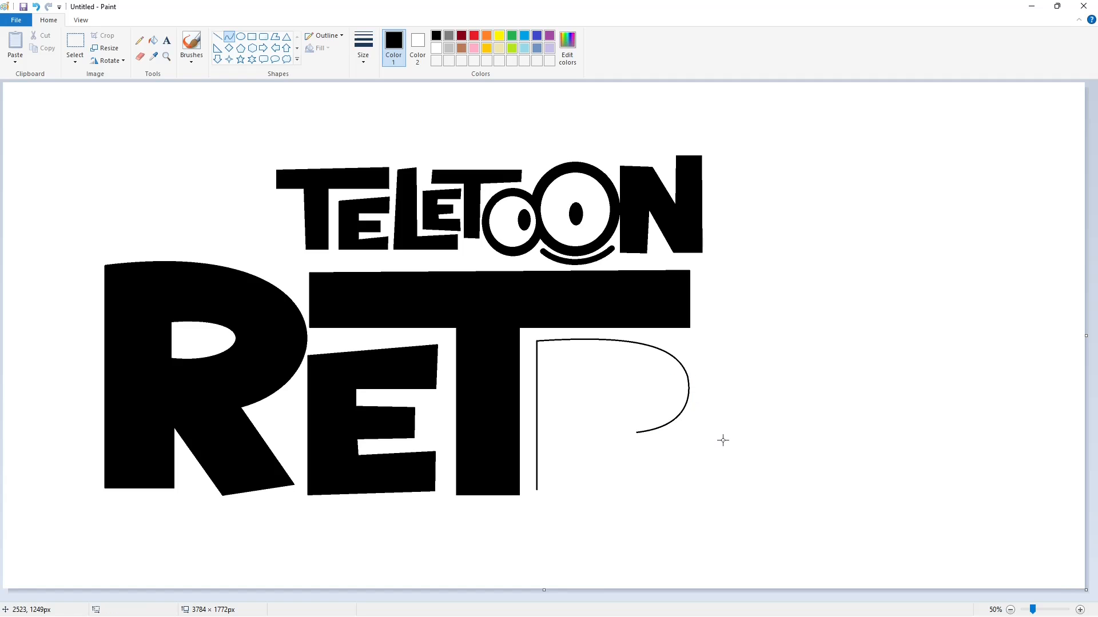
# Step: Close the smaller R's outline with straight lines for its slanted leg and flat base
pyautogui.click(217, 36)
pyautogui.moveTo(637, 432)
pyautogui.mouseDown()
pyautogui.moveTo(679, 488)
pyautogui.moveTo(627, 497)
pyautogui.moveTo(588, 448)
pyautogui.mouseUp()
pyautogui.click(728, 482)
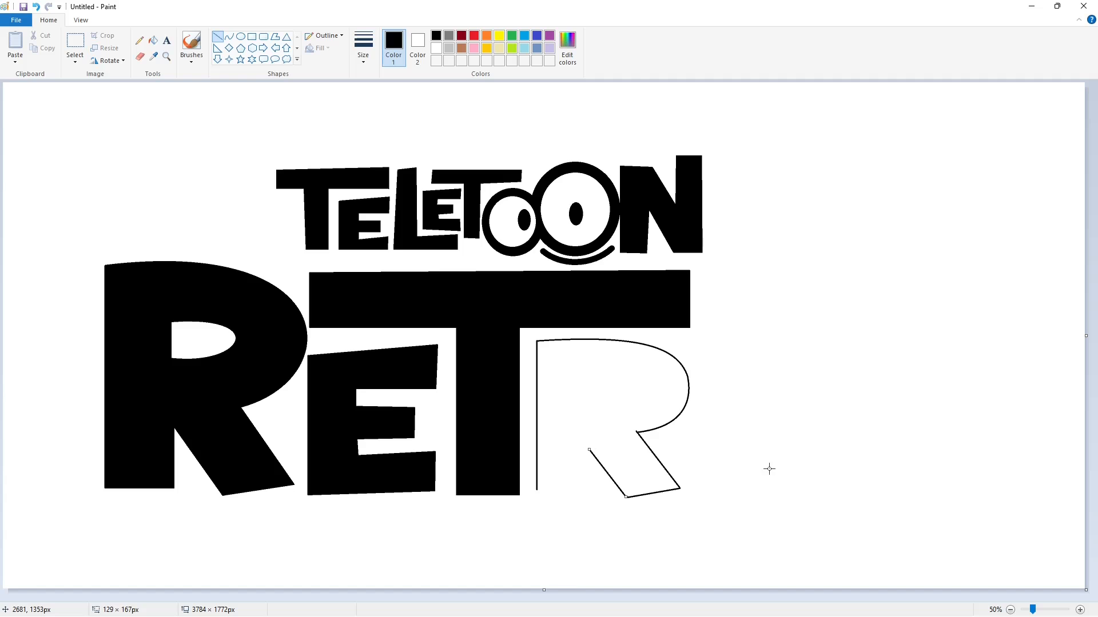
pyautogui.click(770, 468)
pyautogui.moveTo(591, 489); pyautogui.dragTo(589, 489)
pyautogui.click(536, 489)
# Step: Draw a small D-shaped counter inside the smaller R and fill the letter's body with black
pyautogui.moveTo(584, 378)
pyautogui.mouseDown()
pyautogui.moveTo(585, 402)
pyautogui.moveTo(608, 377)
pyautogui.moveTo(643, 396)
pyautogui.mouseUp()
pyautogui.click(633, 390)
pyautogui.click(586, 402)
pyautogui.click(229, 36)
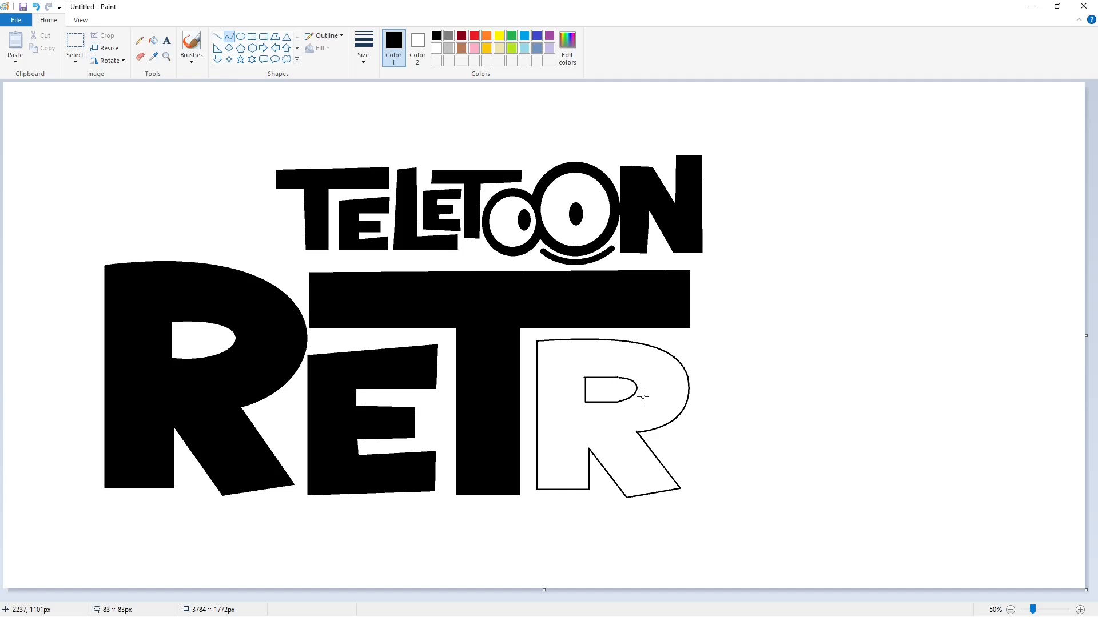
pyautogui.click(643, 401)
pyautogui.click(153, 40)
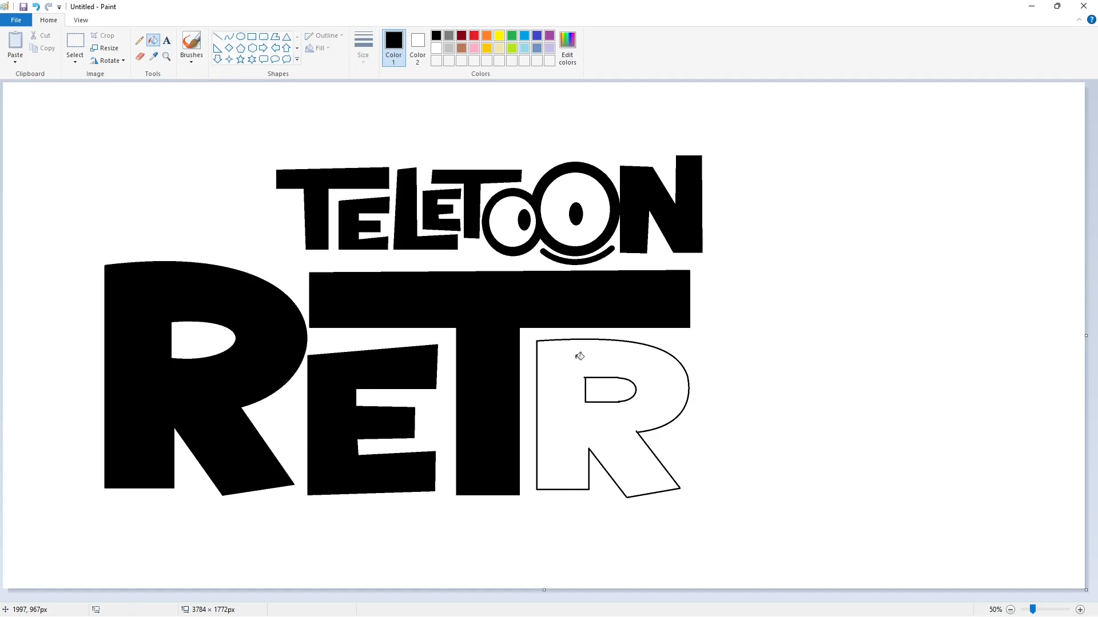
pyautogui.click(578, 358)
# Step: Touch up the top edge of the smaller R's counter with a straight black line
pyautogui.scroll(1, 578, 357)
pyautogui.hscroll(10, 815, 583)
pyautogui.click(221, 37)
pyautogui.moveTo(588, 290); pyautogui.dragTo(714, 290)
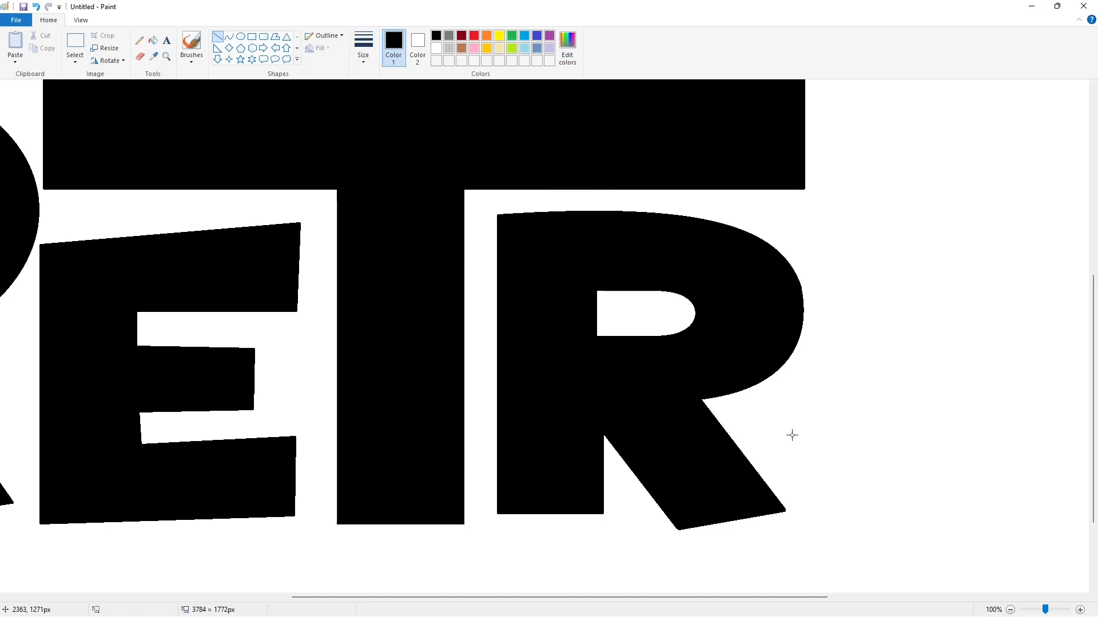
pyautogui.scroll(-1, 839, 467)
# Step: Draw a large ellipse after the smaller R as the final O's outline and adjust it to touch the R
pyautogui.click(241, 36)
pyautogui.moveTo(717, 249); pyautogui.dragTo(886, 512)
pyautogui.moveTo(811, 247); pyautogui.dragTo(815, 265)
pyautogui.moveTo(886, 390); pyautogui.dragTo(913, 389)
pyautogui.moveTo(715, 390); pyautogui.dragTo(689, 417)
# Step: Draw a narrow ellipse about 271 × 463 px and move it to the blank canvas area above the large O
pyautogui.click(153, 41)
pyautogui.moveTo(761, 318); pyautogui.dragTo(838, 451)
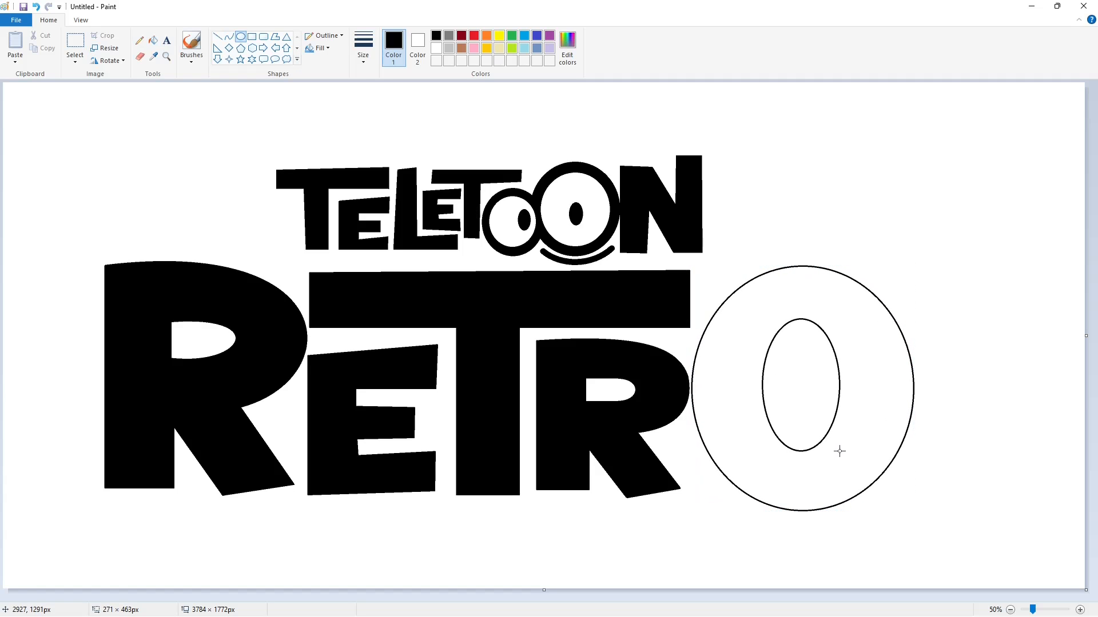
pyautogui.moveTo(801, 385); pyautogui.dragTo(989, 190)
# Step: Try to slant a pasted copy of the narrow ellipse by skewing it horizontally
pyautogui.click(75, 41)
pyautogui.moveTo(917, 86); pyautogui.dragTo(1054, 304)
pyautogui.hotkey('ctrl', 'c')
pyautogui.hotkey('ctrl', 'v')
pyautogui.click(108, 61)
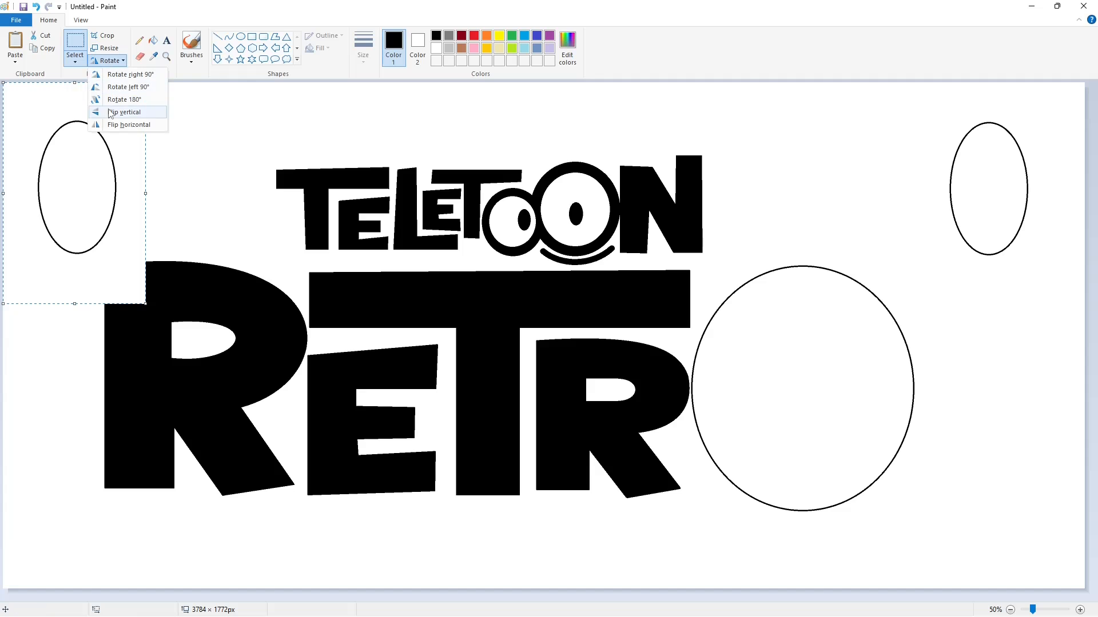
pyautogui.click(105, 48)
pyautogui.press('Return')
# Step: Try placing the slanted ellipse, flipped horizontally with a transparent background, inside the large O, and undo it
pyautogui.click(75, 60)
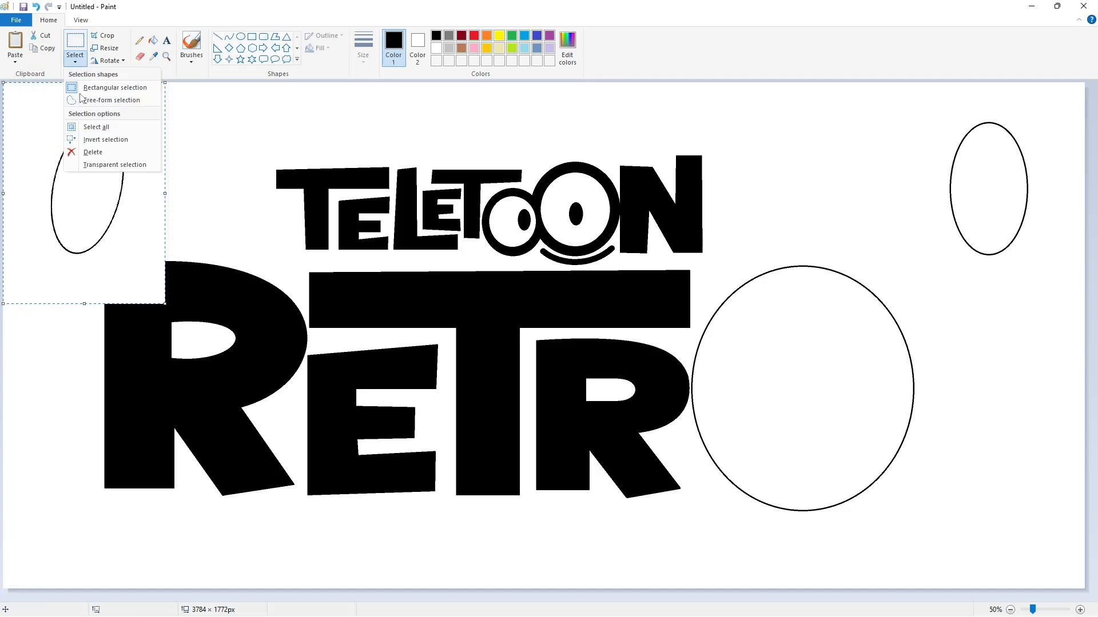
pyautogui.click(105, 164)
pyautogui.moveTo(105, 188); pyautogui.dragTo(71, 162)
pyautogui.moveTo(115, 242); pyautogui.dragTo(7, 83)
pyautogui.click(107, 61)
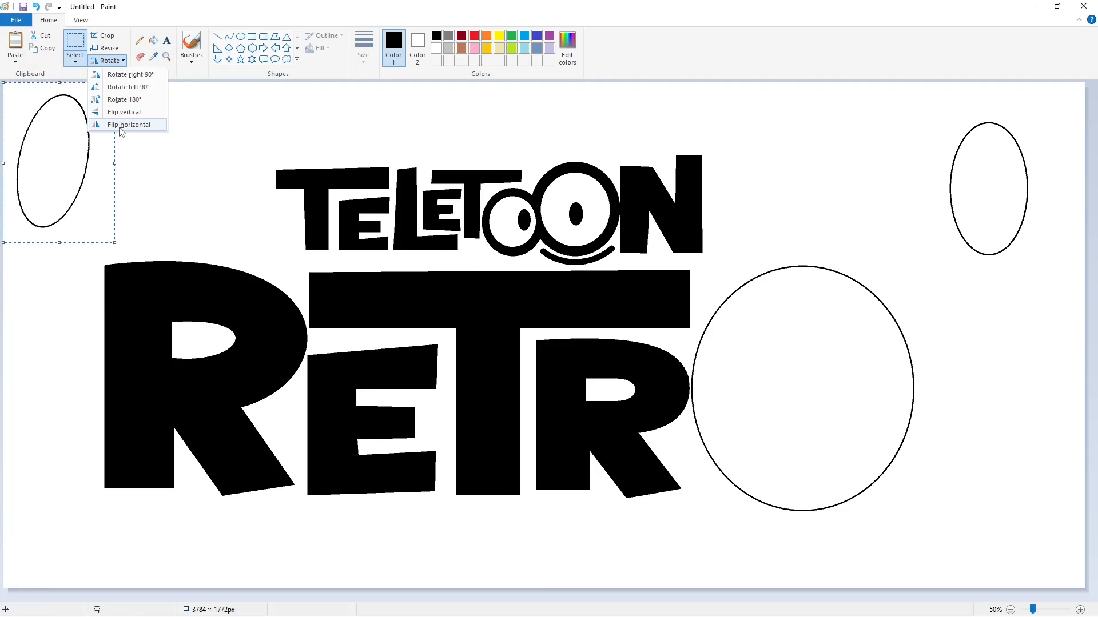
pyautogui.click(119, 127)
pyautogui.moveTo(56, 153); pyautogui.dragTo(789, 379)
pyautogui.hotkey('ctrl', 'z')
pyautogui.hotkey('ctrl', 'z')
# Step: Paste a copy of the narrow ellipse and slant it slightly by skewing it horizontally
pyautogui.moveTo(927, 88); pyautogui.dragTo(1056, 280)
pyautogui.hotkey('ctrl', 'c')
pyautogui.hotkey('ctrl', 'v')
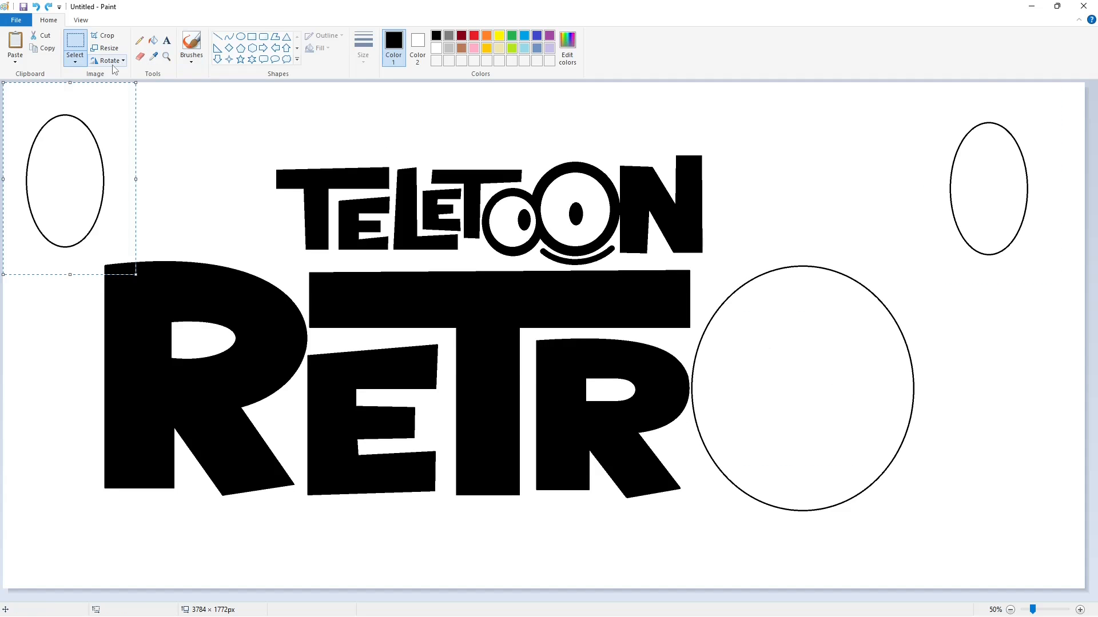
pyautogui.click(108, 61)
pyautogui.click(105, 48)
pyautogui.click(89, 261)
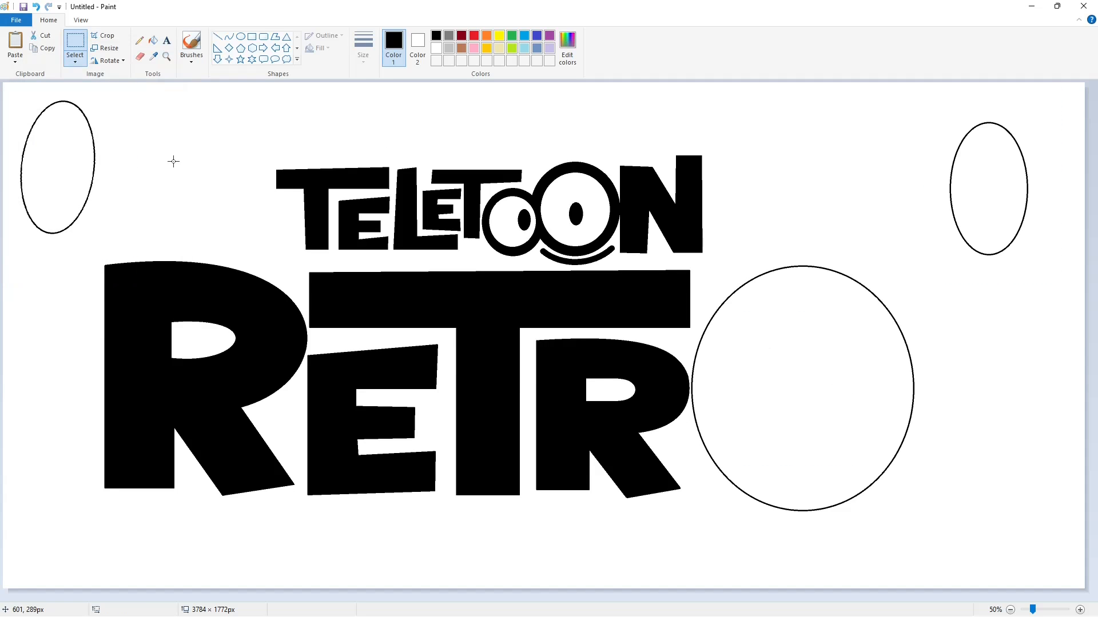
# Step: Place the slanted ellipse, flipped horizontally, inside the large O and fill the ring around it black
pyautogui.click(75, 61)
pyautogui.click(107, 61)
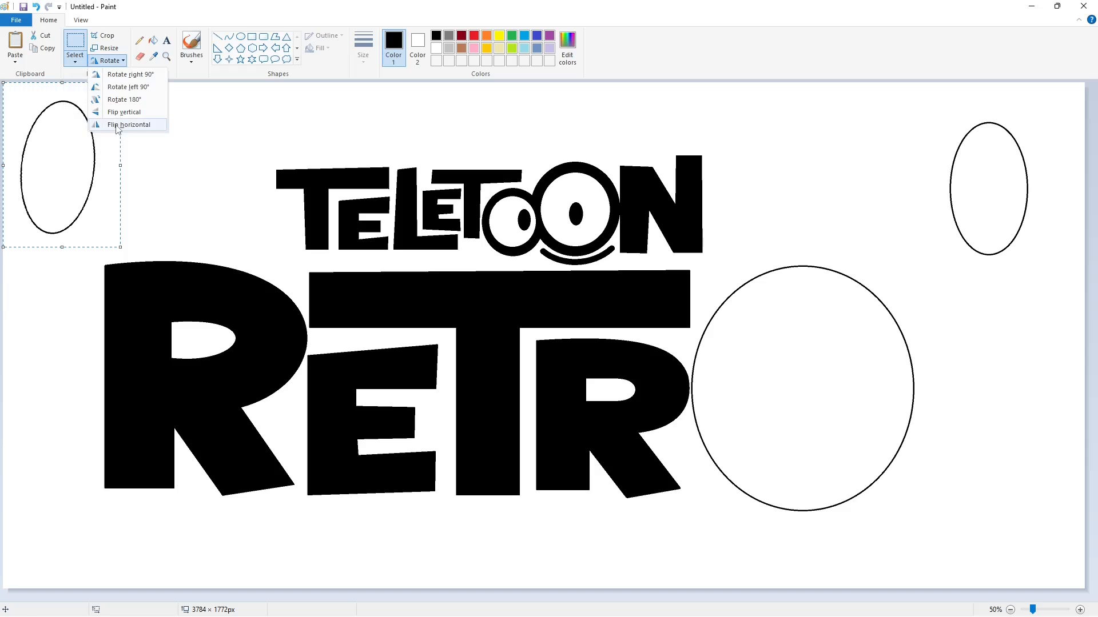
pyautogui.click(119, 127)
pyautogui.moveTo(62, 170); pyautogui.dragTo(797, 389)
pyautogui.click(355, 154)
pyautogui.click(153, 40)
pyautogui.click(827, 305)
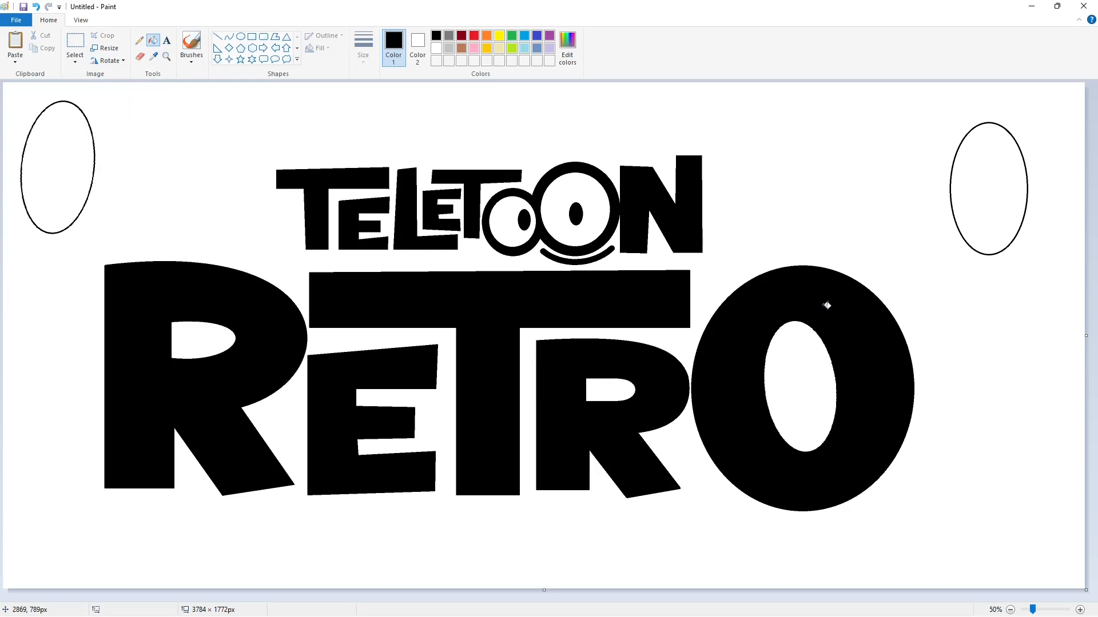
# Step: Erase the two spare ellipses in the upper corners by filling them black and refilling them white
pyautogui.click(78, 114)
pyautogui.click(1004, 158)
pyautogui.click(436, 48)
pyautogui.click(989, 189)
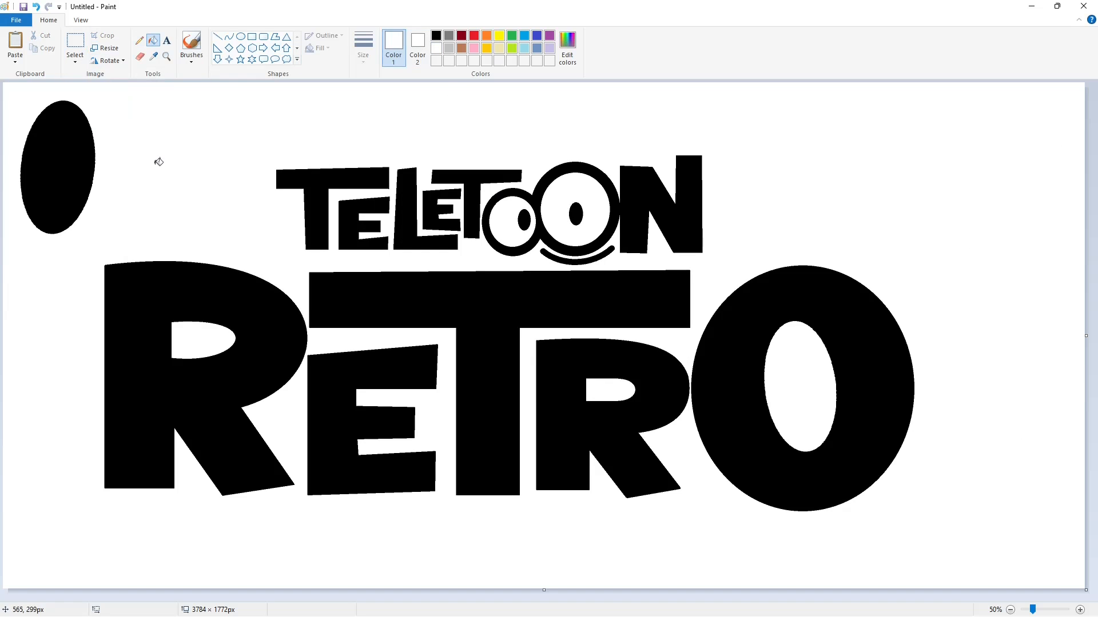
pyautogui.click(80, 162)
# Step: Copy the whole logo and widen the canvas to 7220 × 1772 px
pyautogui.click(74, 45)
pyautogui.moveTo(985, 555); pyautogui.dragTo(15, 89)
pyautogui.click(1009, 610)
pyautogui.moveTo(545, 209); pyautogui.dragTo(1034, 269)
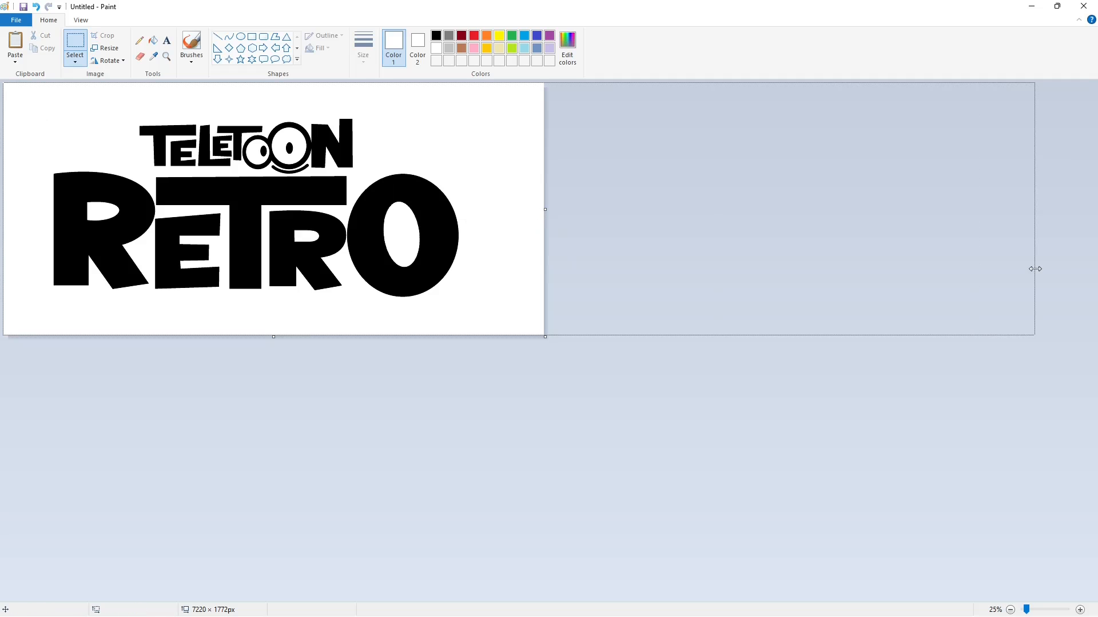
# Step: Paste the logo copy into the added blank canvas beside the original
pyautogui.click(1079, 610)
pyautogui.moveTo(461, 596); pyautogui.dragTo(969, 597)
pyautogui.hotkey('ctrl', 'v')
pyautogui.moveTo(463, 415); pyautogui.dragTo(527, 400)
pyautogui.moveTo(969, 597); pyautogui.dragTo(460, 596)
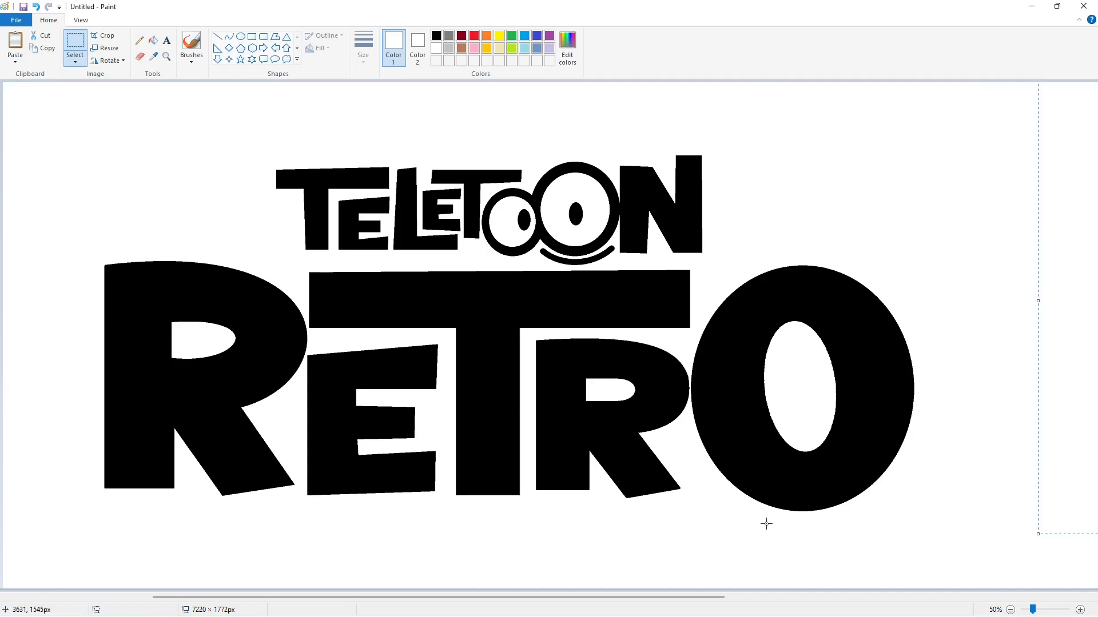
pyautogui.click(765, 525)
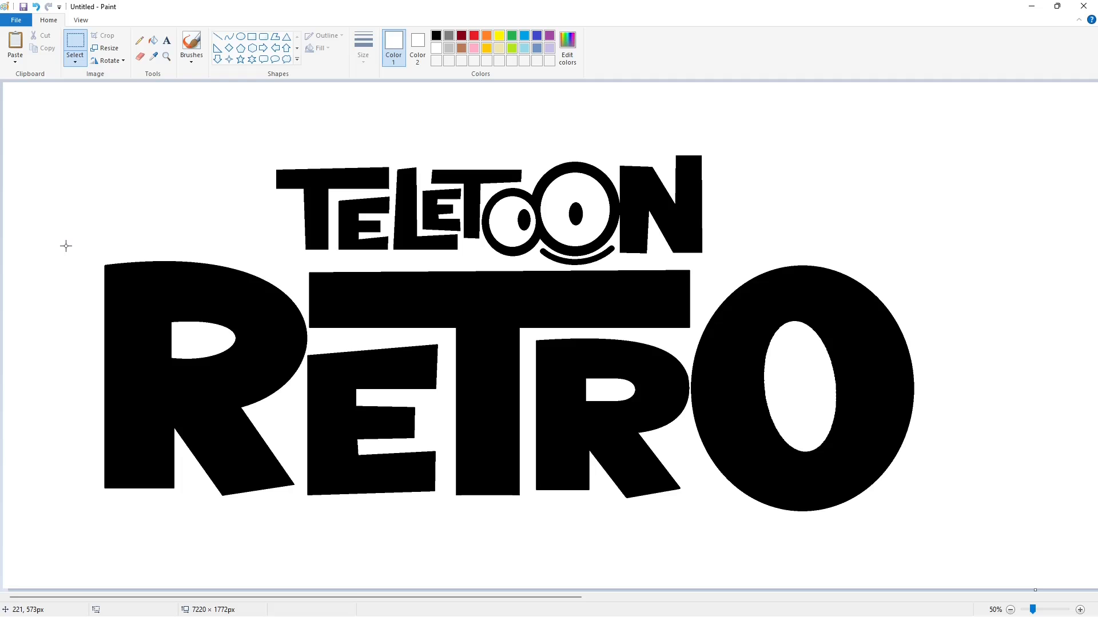
# Step: Fill all lettering, the pupils and the smile of the original logo with purple
pyautogui.click(152, 42)
pyautogui.click(549, 35)
pyautogui.click(726, 383)
pyautogui.click(654, 390)
pyautogui.click(488, 389)
pyautogui.click(337, 395)
pyautogui.click(143, 389)
pyautogui.click(317, 229)
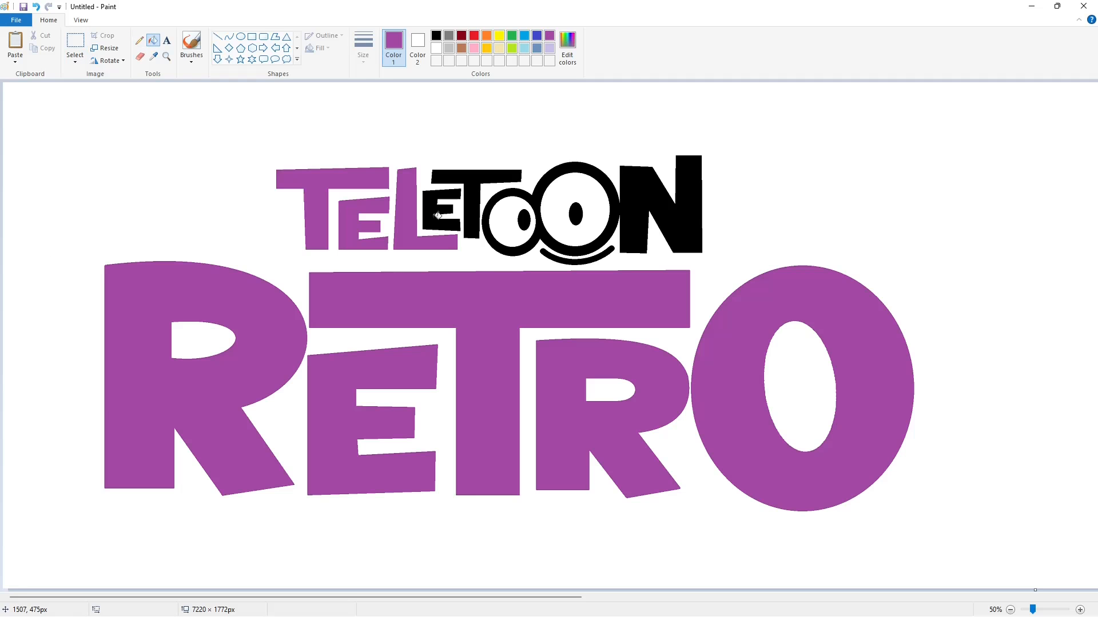
pyautogui.click(523, 221)
pyautogui.click(576, 215)
pyautogui.click(576, 262)
# Step: Draw a black ellipse about 899 × 967 px around the large O and adjust it to an even margin
pyautogui.click(241, 36)
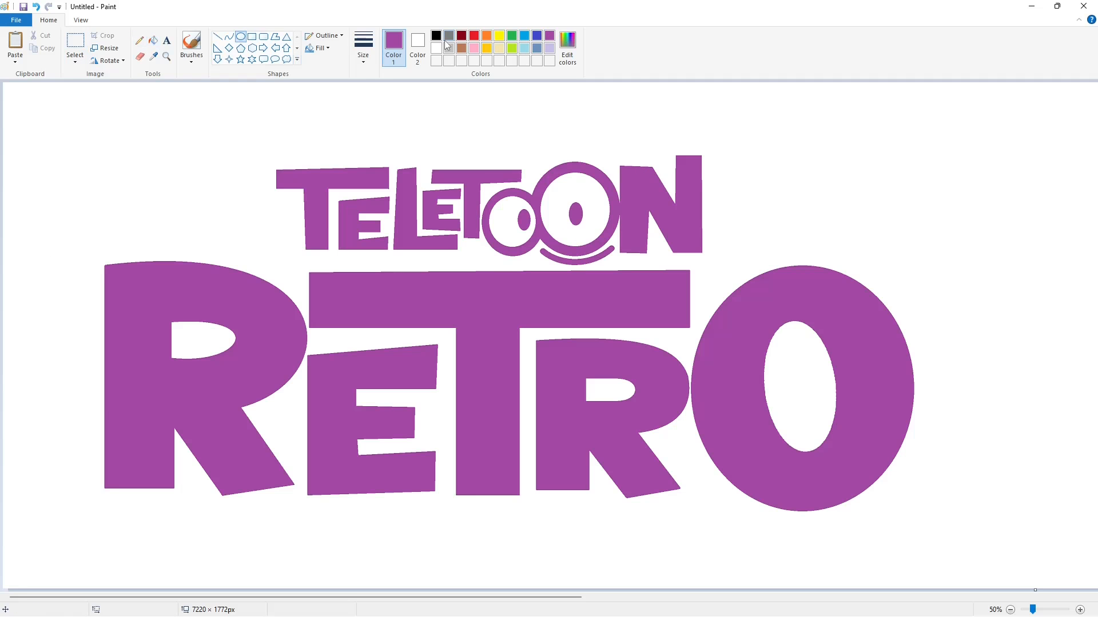
pyautogui.click(436, 36)
pyautogui.moveTo(691, 250); pyautogui.dragTo(918, 523)
pyautogui.moveTo(917, 389); pyautogui.dragTo(929, 389)
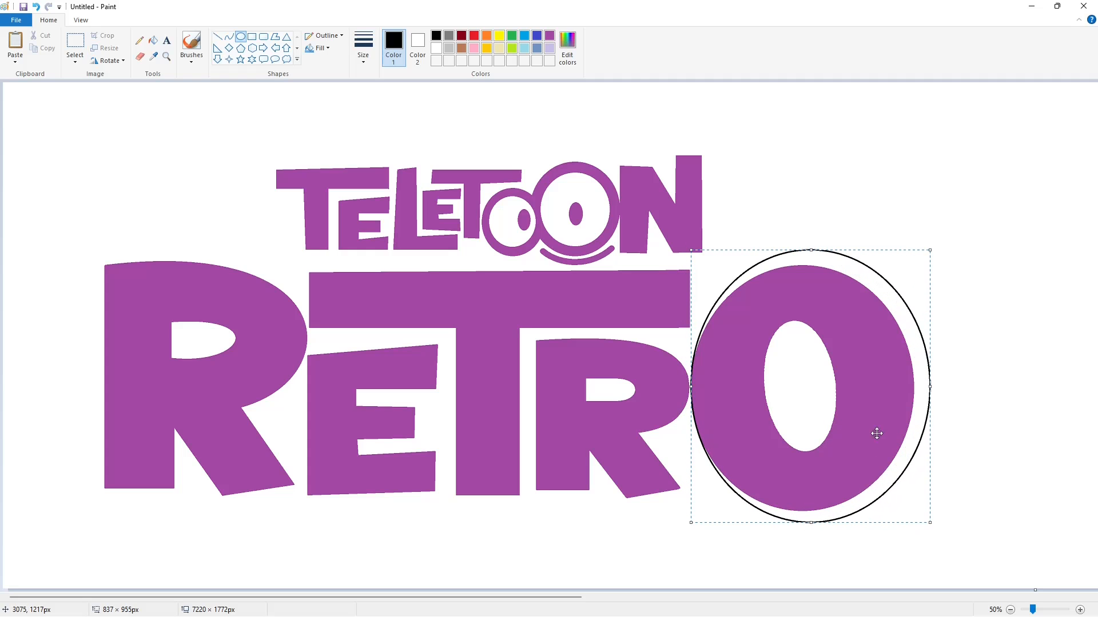
pyautogui.moveTo(691, 388); pyautogui.dragTo(673, 392)
pyautogui.moveTo(801, 250); pyautogui.dragTo(801, 251)
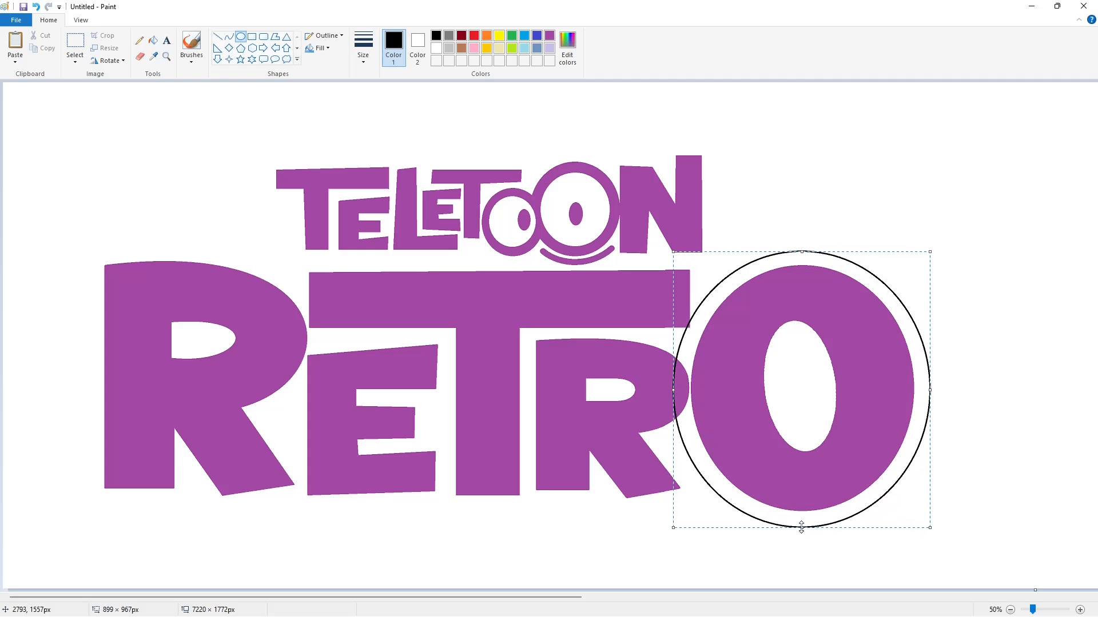
pyautogui.moveTo(801, 526); pyautogui.dragTo(801, 528)
pyautogui.moveTo(884, 510); pyautogui.dragTo(882, 511)
pyautogui.hscroll(3, 505, 260)
pyautogui.click(505, 260)
pyautogui.hscroll(-3, 505, 259)
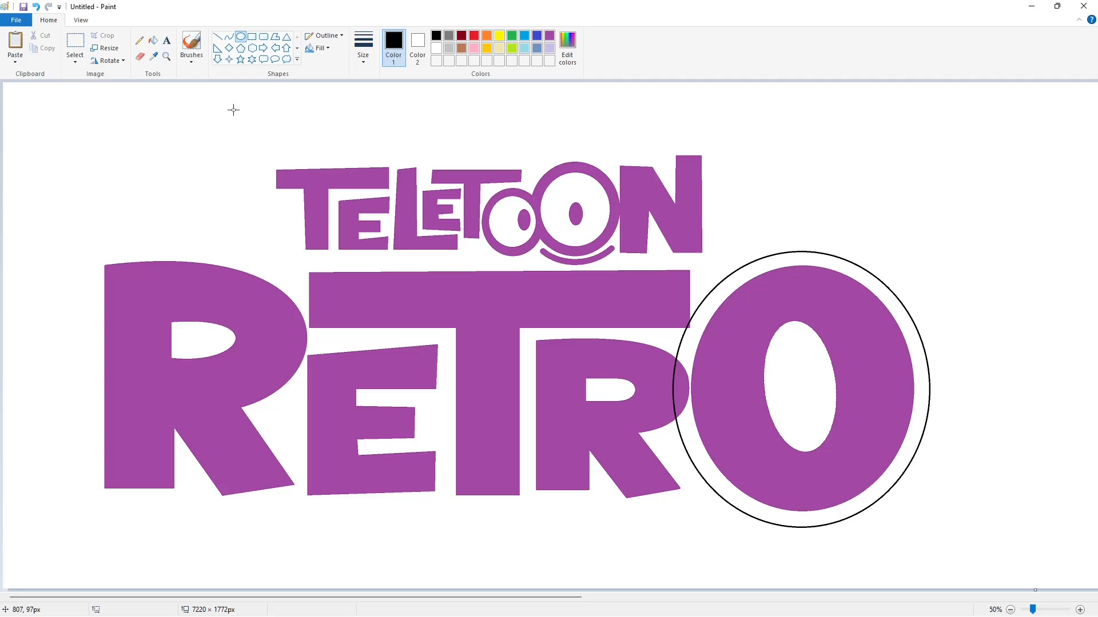
# Step: Draw black line and curve segments from the O's outer ellipse up along the outer side of the N
pyautogui.click(218, 37)
pyautogui.moveTo(704, 300); pyautogui.dragTo(704, 304)
pyautogui.click(229, 36)
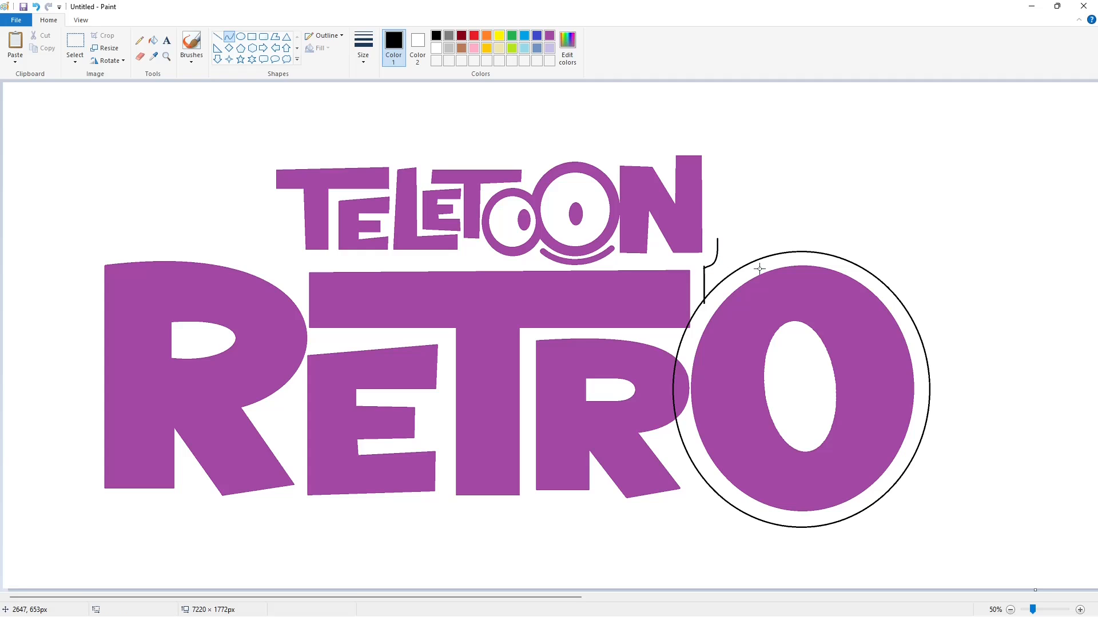
pyautogui.click(217, 36)
pyautogui.moveTo(715, 240); pyautogui.dragTo(717, 200)
pyautogui.press('Right')
pyautogui.press('Right')
pyautogui.press('Right')
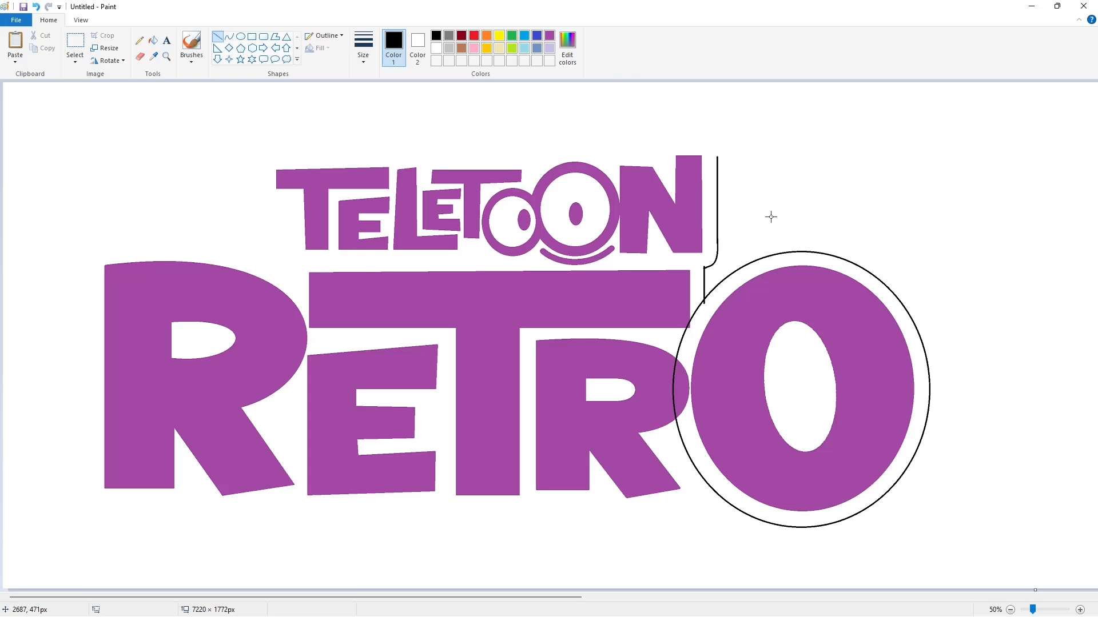
# Step: Continue the black outline with curves over the top of the N and the larger eye
pyautogui.click(229, 36)
pyautogui.moveTo(718, 152); pyautogui.dragTo(712, 139)
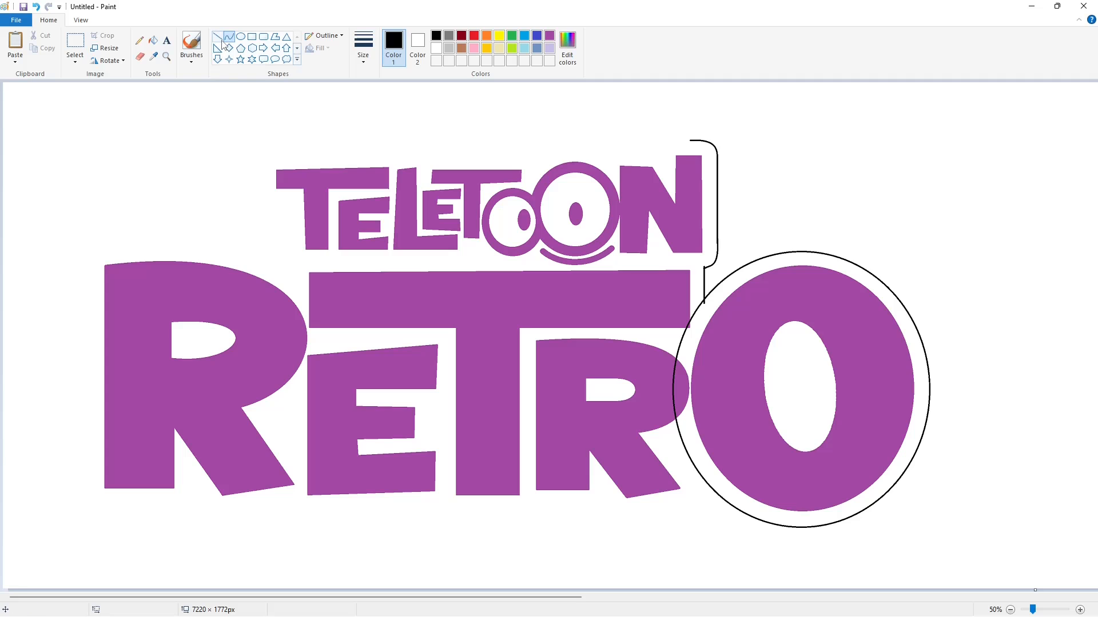
pyautogui.click(663, 142)
pyautogui.click(656, 150)
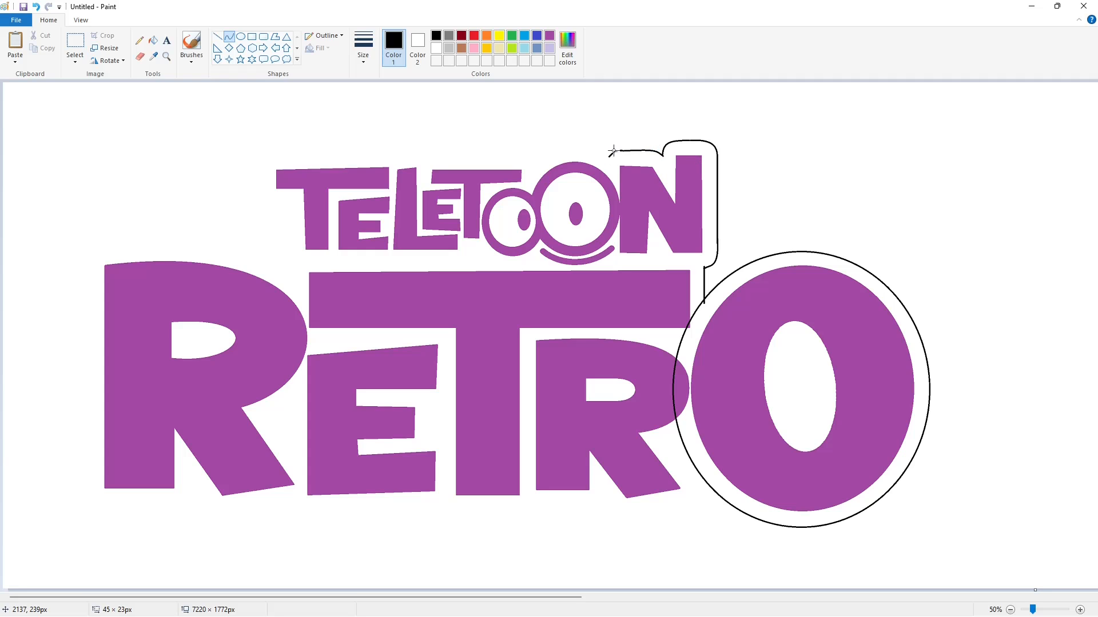
pyautogui.moveTo(609, 158)
pyautogui.mouseDown()
pyautogui.moveTo(536, 164)
pyautogui.moveTo(596, 142)
pyautogui.mouseUp()
pyautogui.click(554, 146)
# Step: Continue the outline with curves above the letters TELET, rounding the outer top corner of the first T
pyautogui.moveTo(536, 163)
pyautogui.mouseDown()
pyautogui.moveTo(424, 157)
pyautogui.moveTo(523, 151)
pyautogui.mouseUp()
pyautogui.click(524, 152)
pyautogui.moveTo(425, 157); pyautogui.dragTo(394, 155)
pyautogui.moveTo(417, 154); pyautogui.dragTo(280, 154)
pyautogui.moveTo(372, 147); pyautogui.dragTo(386, 150)
pyautogui.click(387, 150)
pyautogui.moveTo(476, 137)
pyautogui.mouseDown()
pyautogui.moveTo(286, 148)
pyautogui.moveTo(260, 189)
pyautogui.moveTo(262, 158)
pyautogui.mouseUp()
pyautogui.hotkey('ctrl', 'z')
pyautogui.click(261, 158)
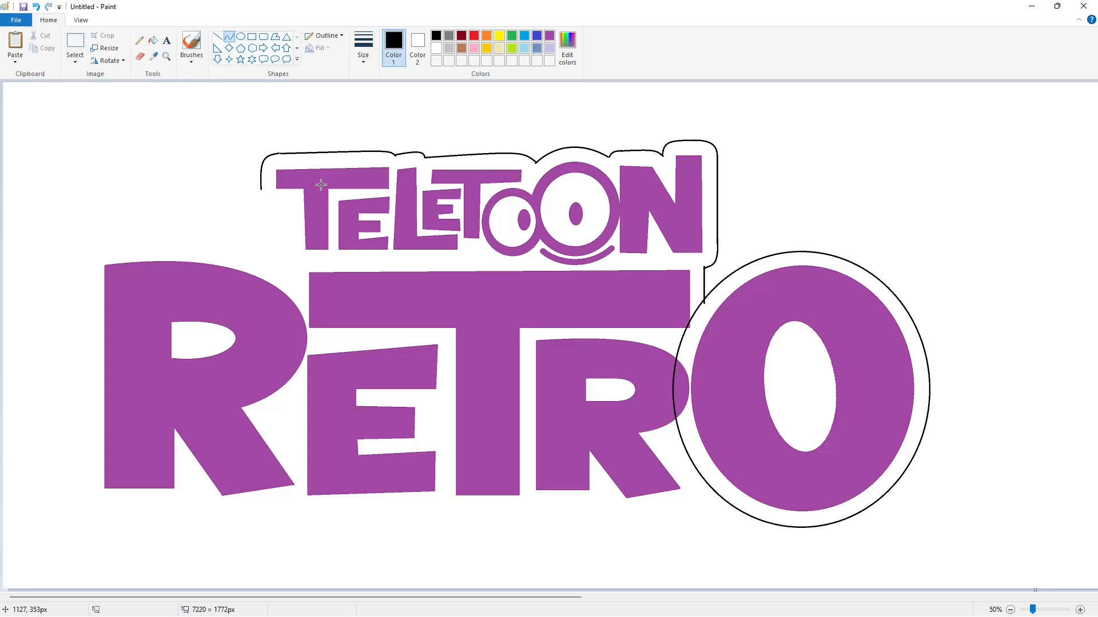
# Step: Extend the outline around the first T's crossbar and down its stem toward the large R, patching the joint above the T
pyautogui.click(262, 204)
pyautogui.moveTo(270, 197)
pyautogui.mouseDown()
pyautogui.moveTo(263, 204)
pyautogui.moveTo(298, 262)
pyautogui.moveTo(289, 255)
pyautogui.moveTo(293, 282)
pyautogui.moveTo(292, 269)
pyautogui.mouseUp()
pyautogui.click(322, 204)
pyautogui.click(289, 256)
pyautogui.click(345, 256)
pyautogui.click(292, 268)
pyautogui.click(337, 269)
pyautogui.click(1039, 610)
pyautogui.moveTo(286, 597); pyautogui.dragTo(325, 597)
pyautogui.click(217, 36)
pyautogui.moveTo(395, 227); pyautogui.dragTo(413, 226)
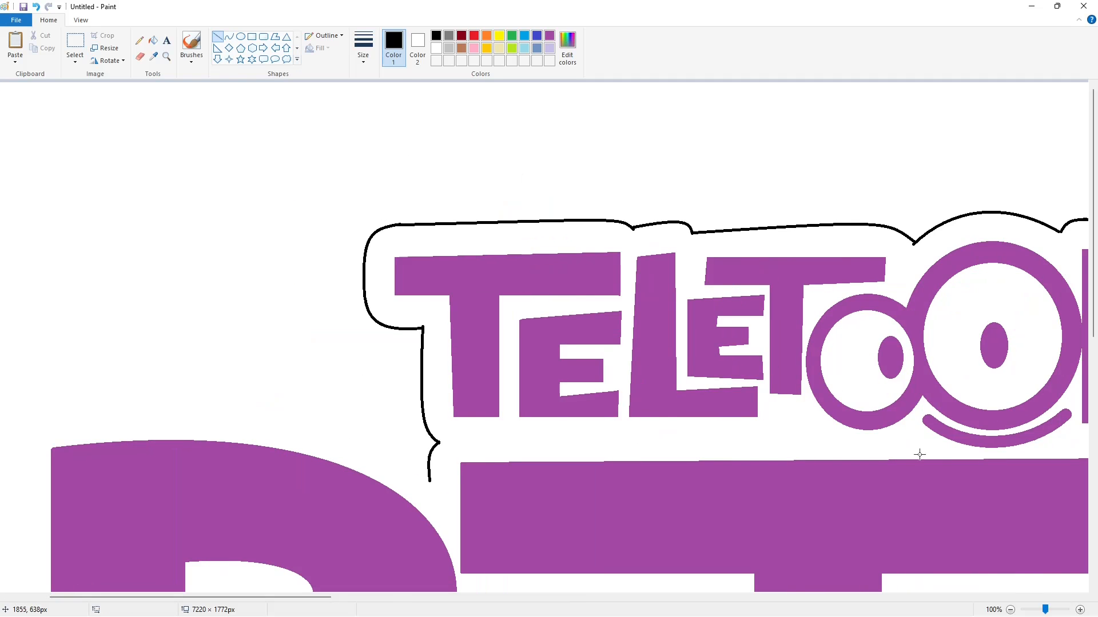
# Step: Draw the outline over the top of the large R, around its corner and down its straight side
pyautogui.click(1011, 610)
pyautogui.click(229, 36)
pyautogui.moveTo(294, 280); pyautogui.dragTo(107, 251)
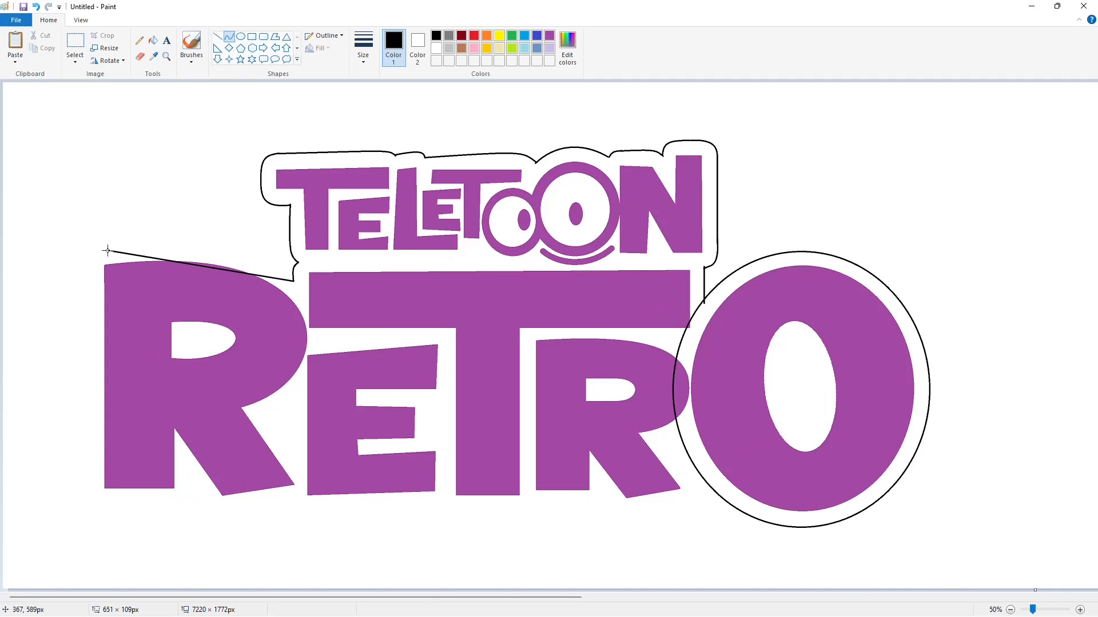
pyautogui.moveTo(200, 251); pyautogui.dragTo(219, 246)
pyautogui.click(218, 246)
pyautogui.click(63, 255)
pyautogui.moveTo(106, 250)
pyautogui.mouseDown()
pyautogui.moveTo(89, 286)
pyautogui.moveTo(89, 482)
pyautogui.mouseUp()
pyautogui.click(87, 263)
# Step: Round the outline at the large R's lower outer corner and extend it beneath the stem
pyautogui.click(217, 36)
pyautogui.click(178, 450)
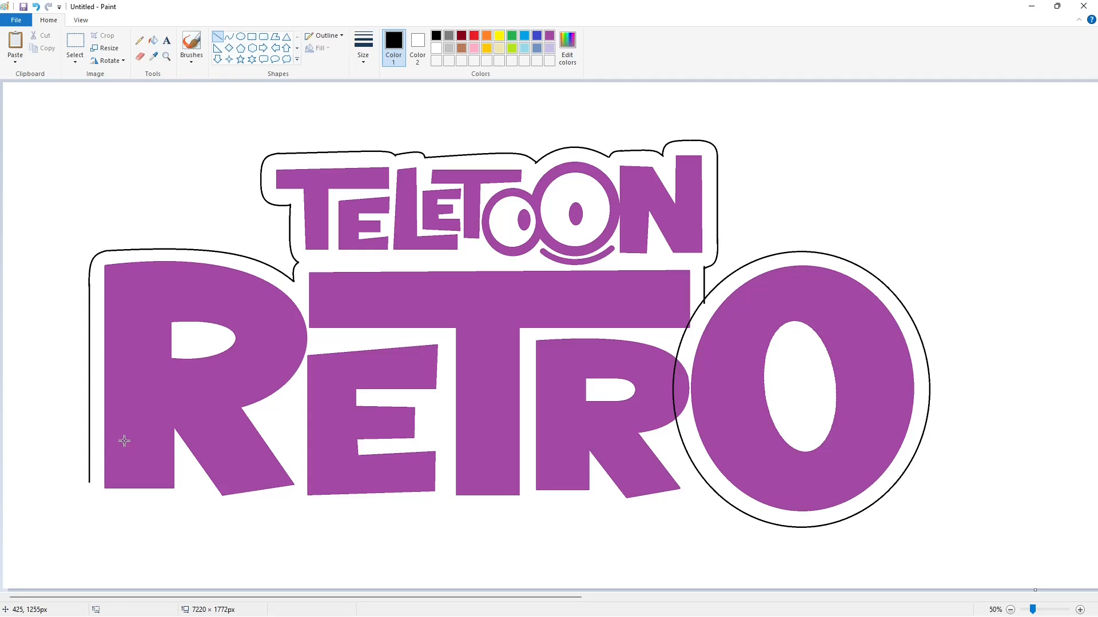
pyautogui.click(228, 36)
pyautogui.click(95, 503)
pyautogui.click(217, 36)
pyautogui.click(203, 530)
# Step: Carry the outline up between the large R's stem and leg and around the foot of the leg
pyautogui.click(229, 36)
pyautogui.moveTo(167, 504)
pyautogui.mouseDown()
pyautogui.moveTo(190, 475)
pyautogui.moveTo(212, 505)
pyautogui.moveTo(292, 501)
pyautogui.mouseUp()
pyautogui.click(191, 492)
pyautogui.click(191, 492)
pyautogui.click(226, 498)
pyautogui.moveTo(230, 505); pyautogui.dragTo(222, 514)
pyautogui.click(221, 514)
pyautogui.click(275, 557)
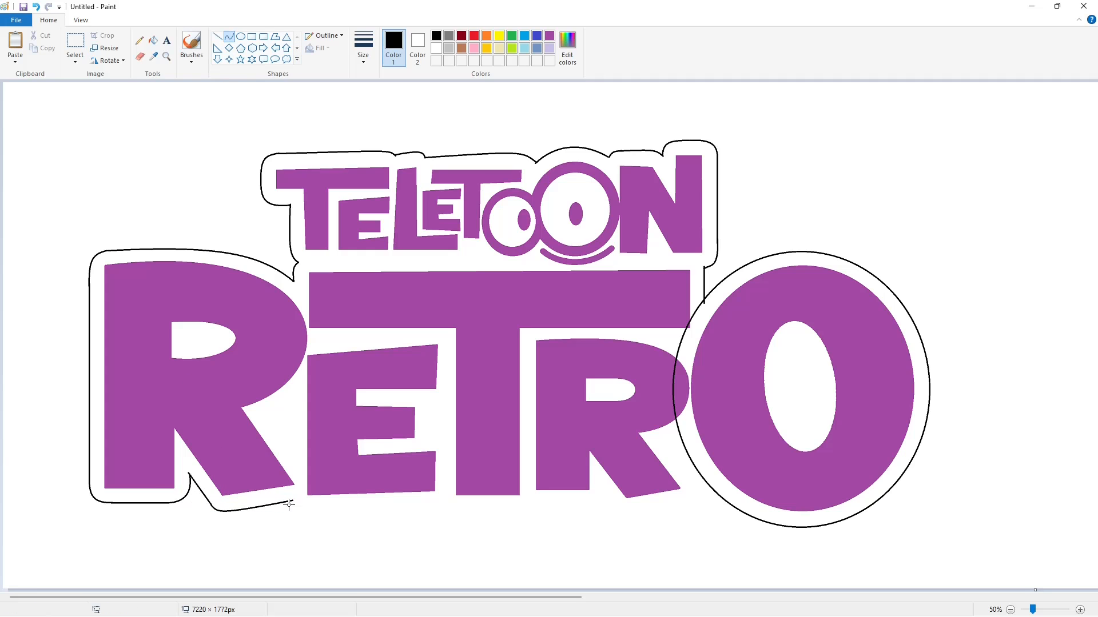
# Step: Draw curved outline segments beneath the E and the T of RETRO, up to the smaller R
pyautogui.moveTo(292, 501)
pyautogui.mouseDown()
pyautogui.moveTo(418, 507)
pyautogui.moveTo(295, 509)
pyautogui.mouseUp()
pyautogui.click(417, 506)
pyautogui.click(437, 507)
pyautogui.click(448, 551)
pyautogui.moveTo(444, 503)
pyautogui.mouseDown()
pyautogui.moveTo(516, 511)
pyautogui.moveTo(458, 514)
pyautogui.moveTo(604, 493)
pyautogui.mouseUp()
pyautogui.click(458, 513)
pyautogui.click(505, 552)
pyautogui.click(528, 510)
pyautogui.click(548, 554)
# Step: Draw the outline notch between the smaller R's stem and leg and round it under the leg
pyautogui.moveTo(598, 502)
pyautogui.mouseDown()
pyautogui.moveTo(638, 509)
pyautogui.moveTo(619, 515)
pyautogui.mouseUp()
pyautogui.click(603, 506)
pyautogui.click(604, 507)
pyautogui.hotkey('ctrl', 'z')
pyautogui.click(619, 515)
pyautogui.click(642, 549)
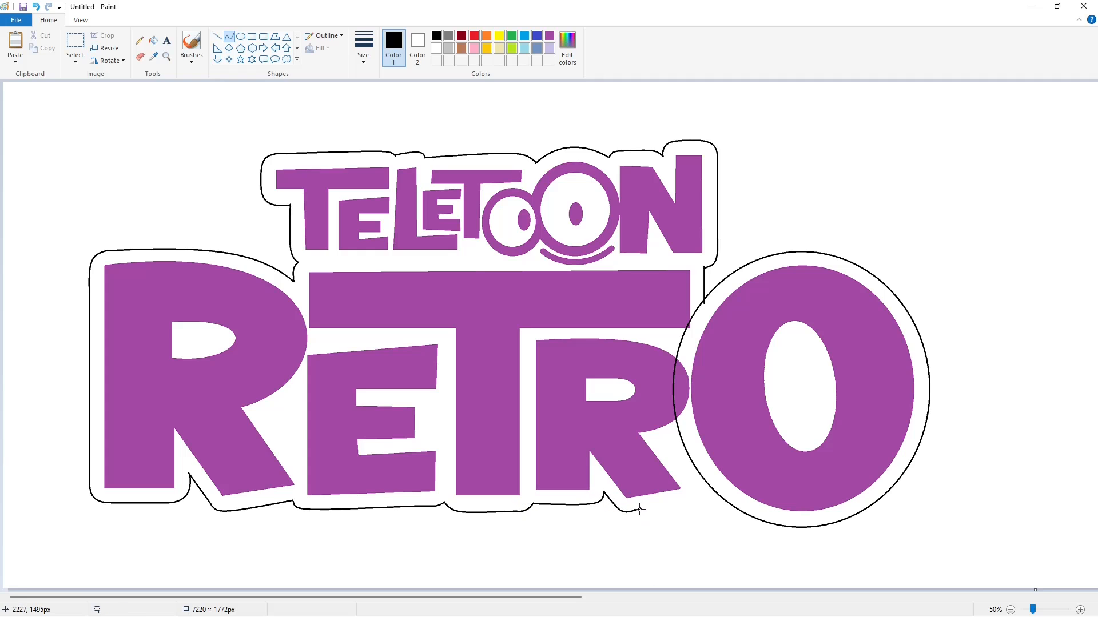
# Step: Finish the outline around the smaller R's leg and mark off its junction with the O's ellipse
pyautogui.click(217, 36)
pyautogui.click(716, 535)
pyautogui.click(230, 39)
pyautogui.moveTo(680, 502)
pyautogui.mouseDown()
pyautogui.moveTo(664, 442)
pyautogui.moveTo(699, 485)
pyautogui.mouseUp()
pyautogui.click(698, 485)
pyautogui.click(829, 486)
pyautogui.moveTo(662, 445); pyautogui.dragTo(685, 433)
pyautogui.click(774, 505)
# Step: Fill the lettering, eyes and smile of the black logo copy with indigo blue
pyautogui.click(152, 40)
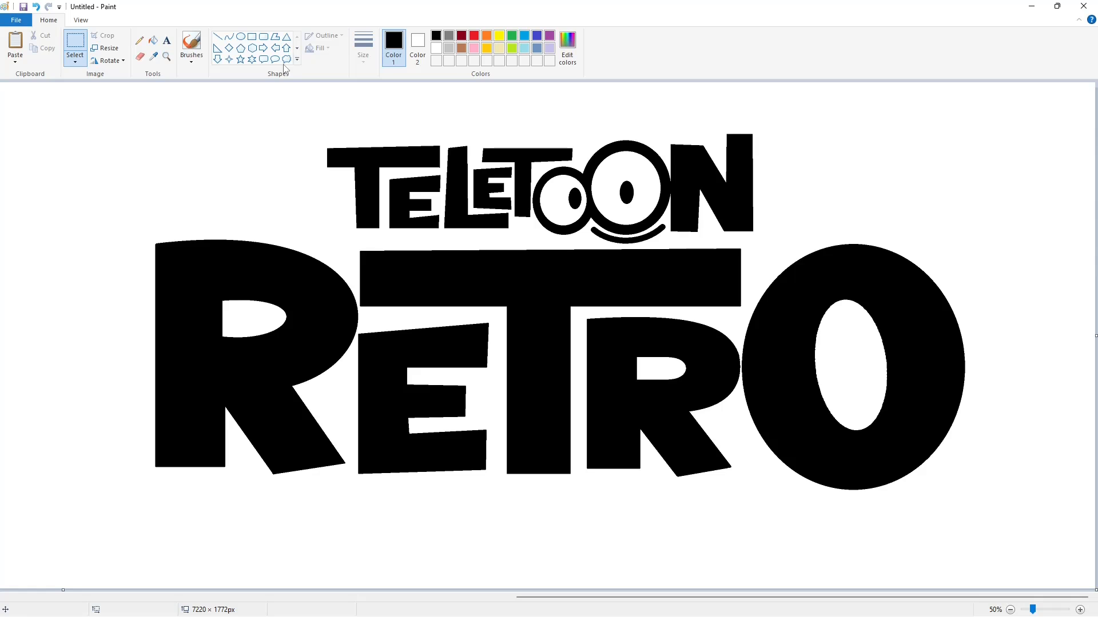
pyautogui.click(536, 35)
pyautogui.click(153, 40)
pyautogui.click(365, 189)
pyautogui.click(458, 206)
pyautogui.click(485, 185)
pyautogui.click(523, 171)
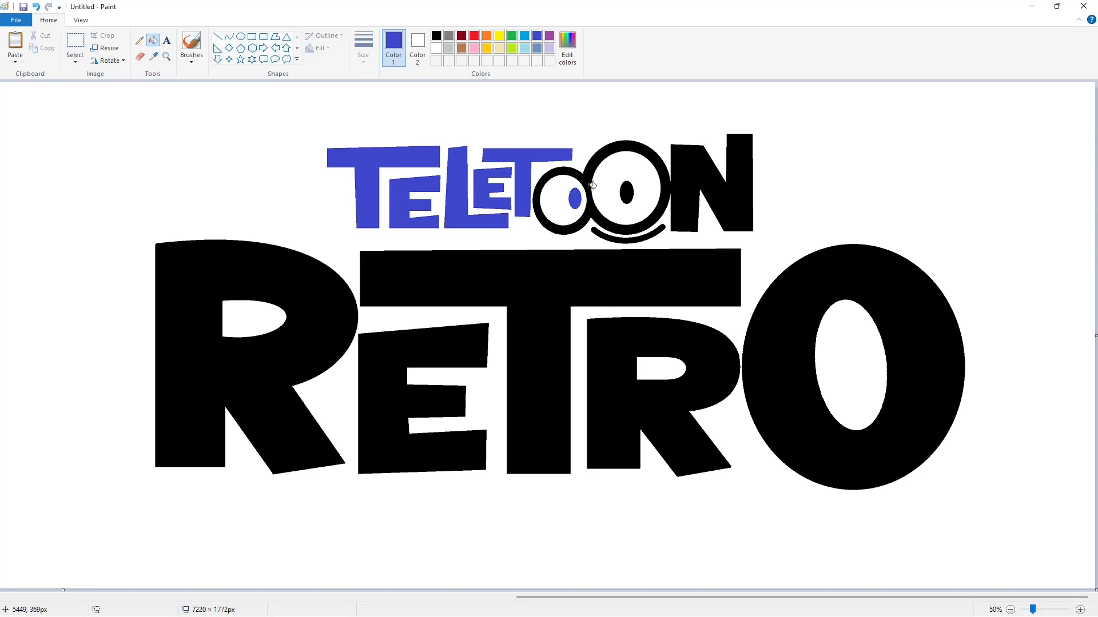
pyautogui.click(593, 184)
pyautogui.click(538, 286)
pyautogui.click(471, 348)
pyautogui.click(777, 367)
# Step: Copy the blue logo and align it exactly over the purple lettering inside the black outline
pyautogui.click(74, 43)
pyautogui.moveTo(46, 85); pyautogui.dragTo(895, 512)
pyautogui.hotkey('ctrl', 'c')
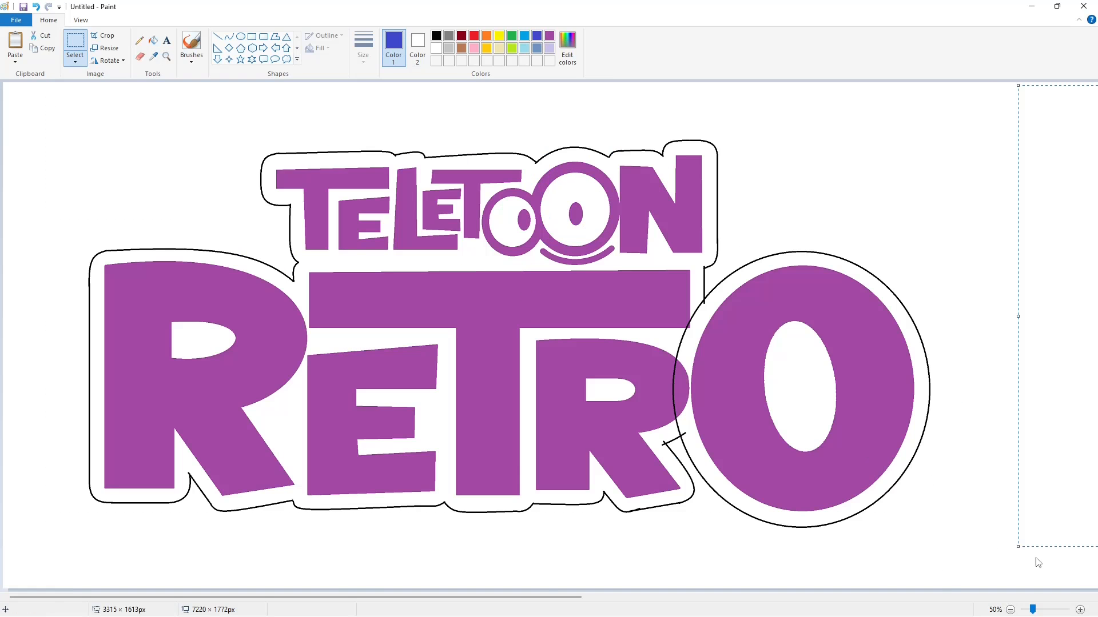
pyautogui.click(1080, 609)
pyautogui.hotkey('ctrl', 'v')
pyautogui.moveTo(610, 447); pyautogui.dragTo(795, 471)
pyautogui.press('Right')
pyautogui.press('Right')
pyautogui.press('Right')
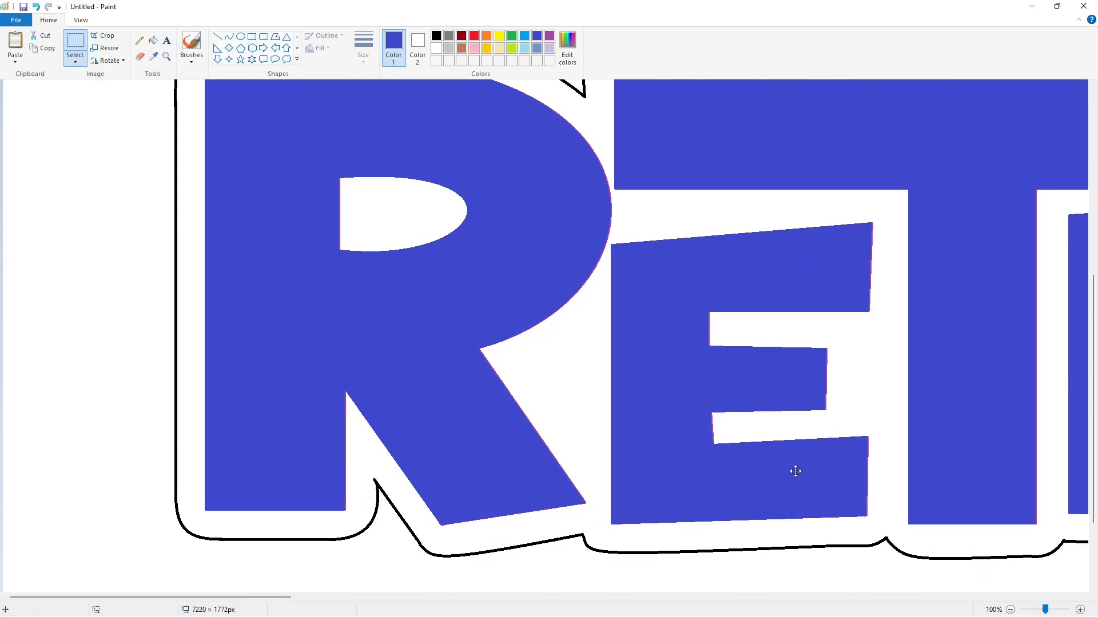
pyautogui.scroll(5, 794, 462)
pyautogui.scroll(-5, 795, 462)
pyautogui.click(1010, 609)
# Step: Fill the white gaps inside the contour outline, including the letter holes and the eyes, with black
pyautogui.click(153, 40)
pyautogui.click(436, 35)
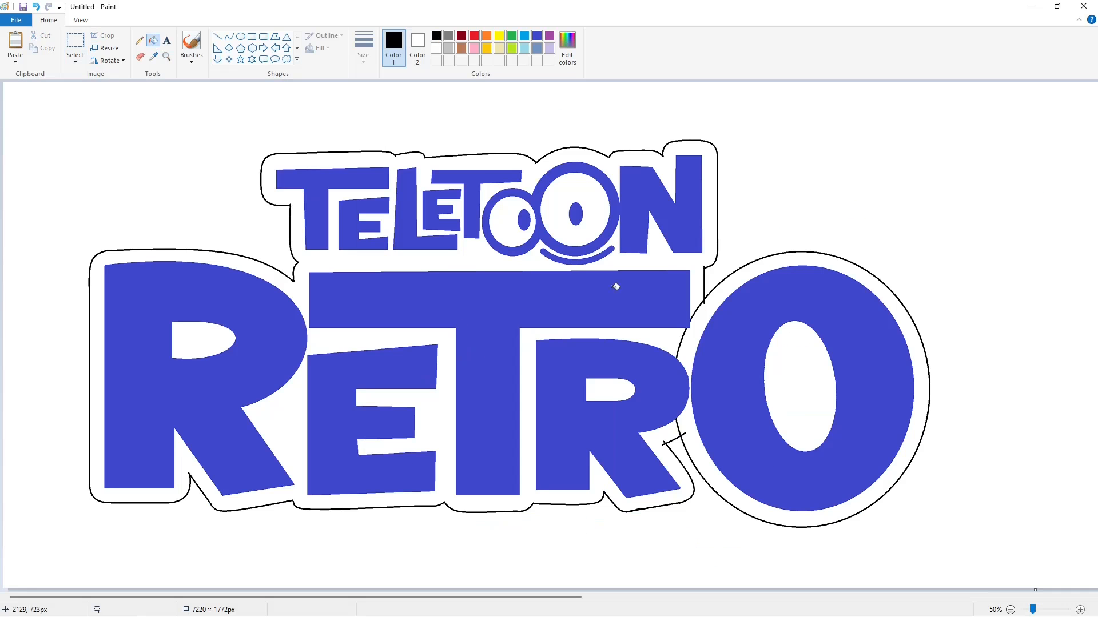
pyautogui.click(701, 331)
pyautogui.click(800, 386)
pyautogui.click(705, 261)
pyautogui.click(609, 390)
pyautogui.click(568, 222)
pyautogui.click(506, 231)
pyautogui.click(223, 330)
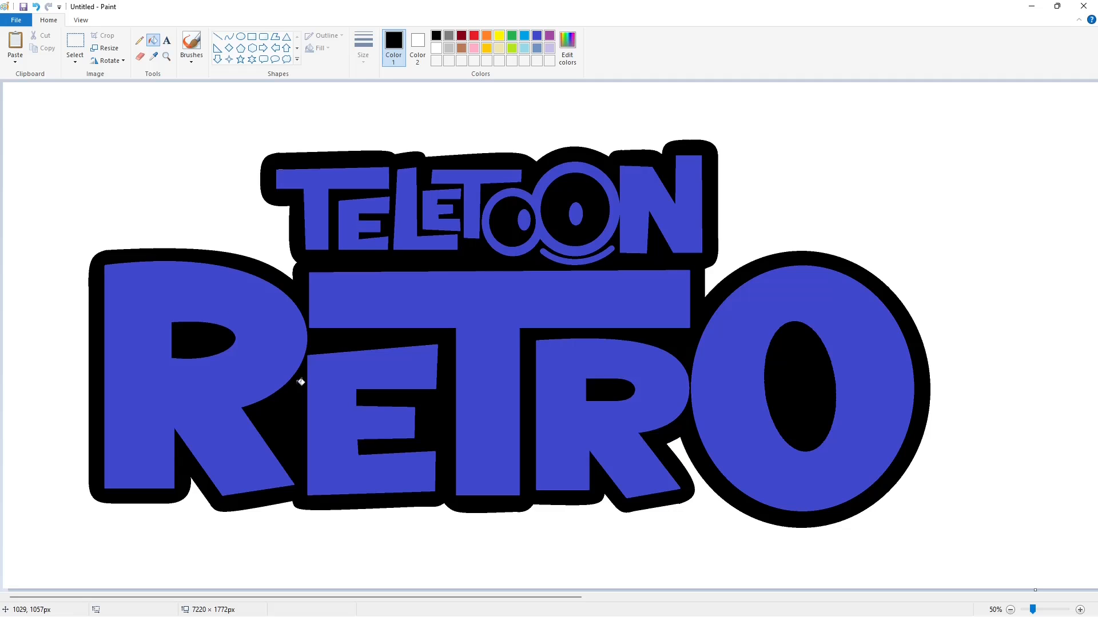
# Step: Touch up the lower edge of the black contour under the smaller R's leg with thin straight lines
pyautogui.click(1080, 609)
pyautogui.click(436, 48)
pyautogui.click(217, 36)
pyautogui.click(363, 45)
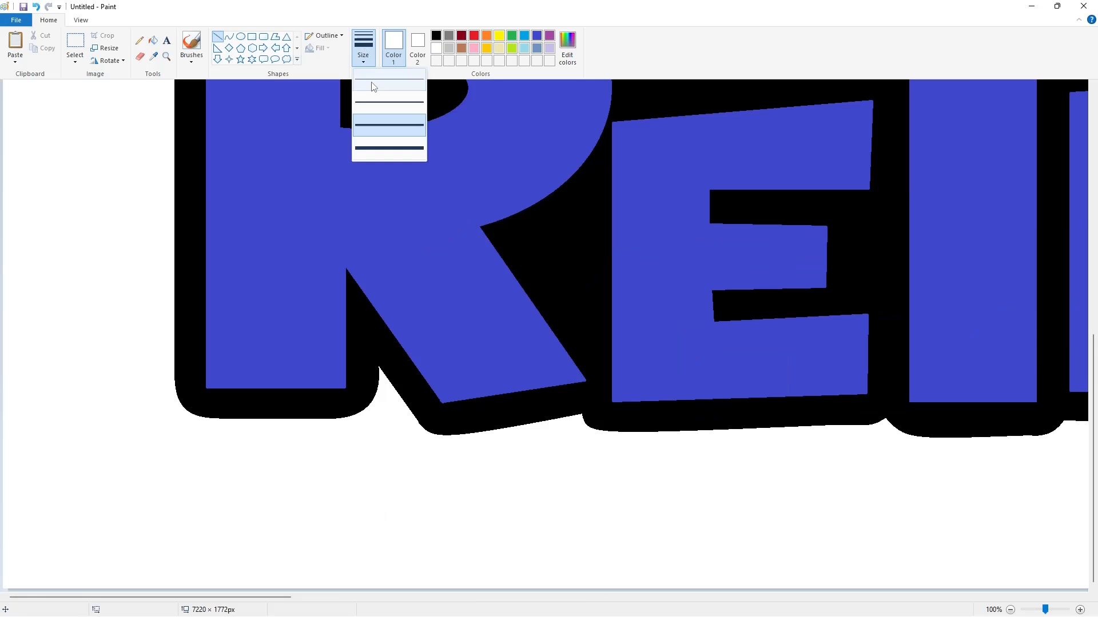
pyautogui.click(369, 108)
pyautogui.moveTo(226, 597); pyautogui.dragTo(425, 612)
pyautogui.click(436, 35)
pyautogui.moveTo(487, 437); pyautogui.dragTo(588, 420)
pyautogui.click(621, 434)
# Step: Smooth the upper edge of the black contour above the N with a short line about 57 px long
pyautogui.moveTo(420, 596); pyautogui.dragTo(403, 574)
pyautogui.scroll(5, 484, 533)
pyautogui.click(436, 48)
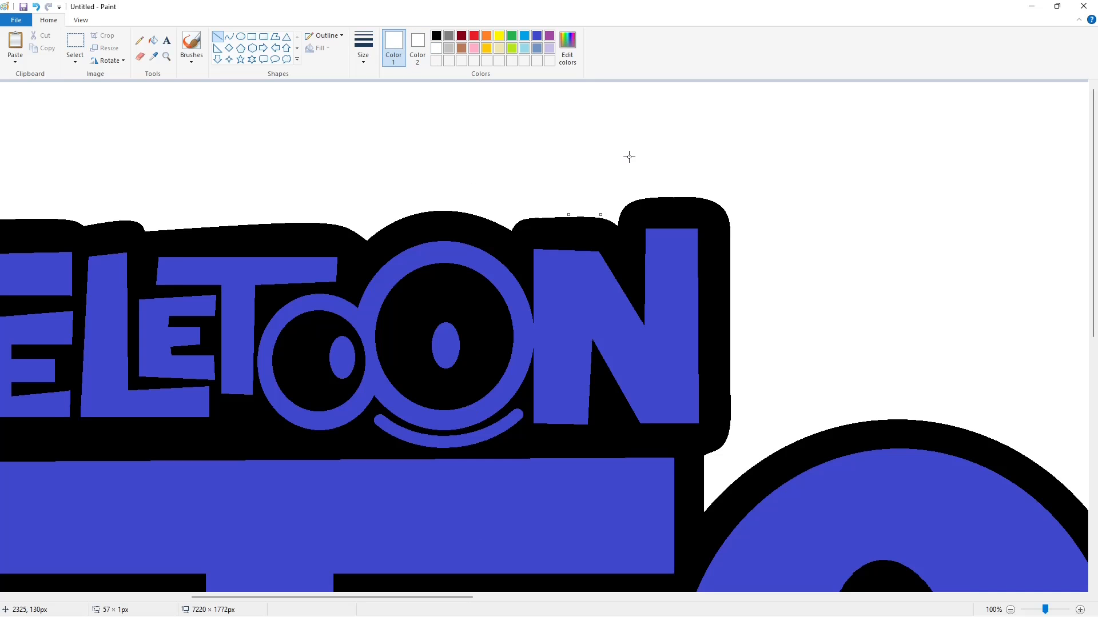
pyautogui.moveTo(460, 597); pyautogui.dragTo(339, 597)
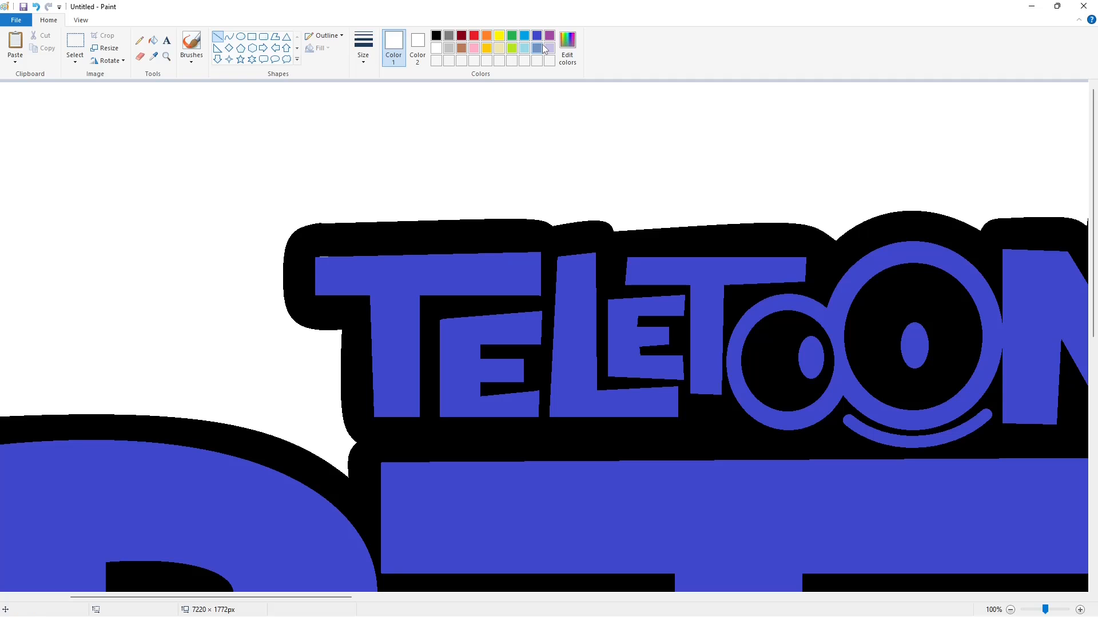
pyautogui.click(153, 40)
pyautogui.click(371, 239)
pyautogui.hotkey('ctrl', 'z')
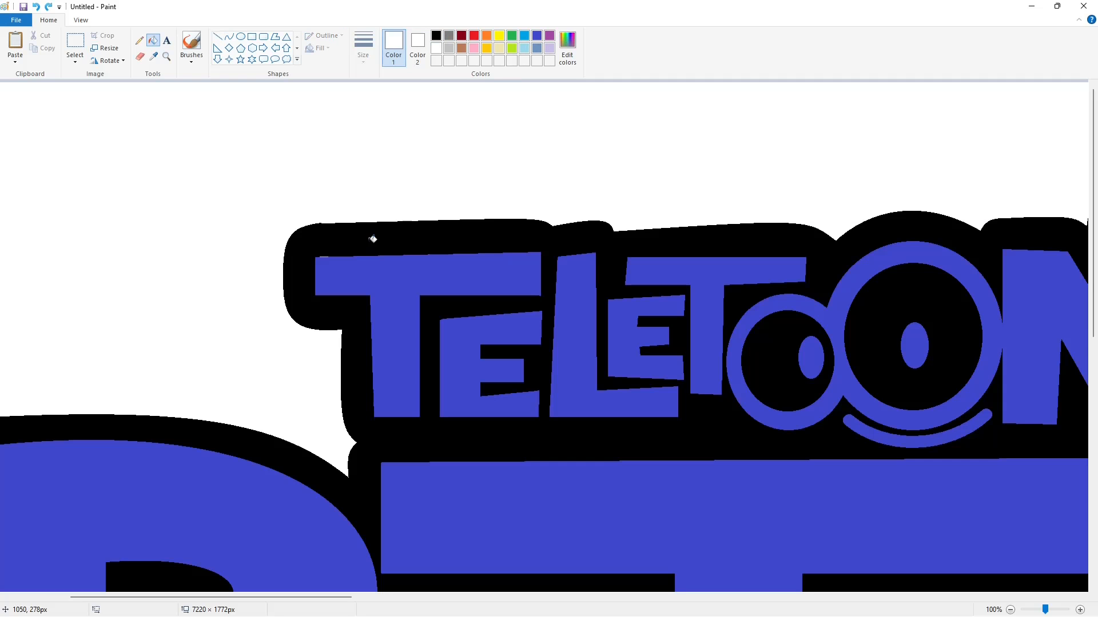
# Step: Touch up the upper edge of the black contour above TELETOON's first T with a black line
pyautogui.click(436, 36)
pyautogui.click(217, 36)
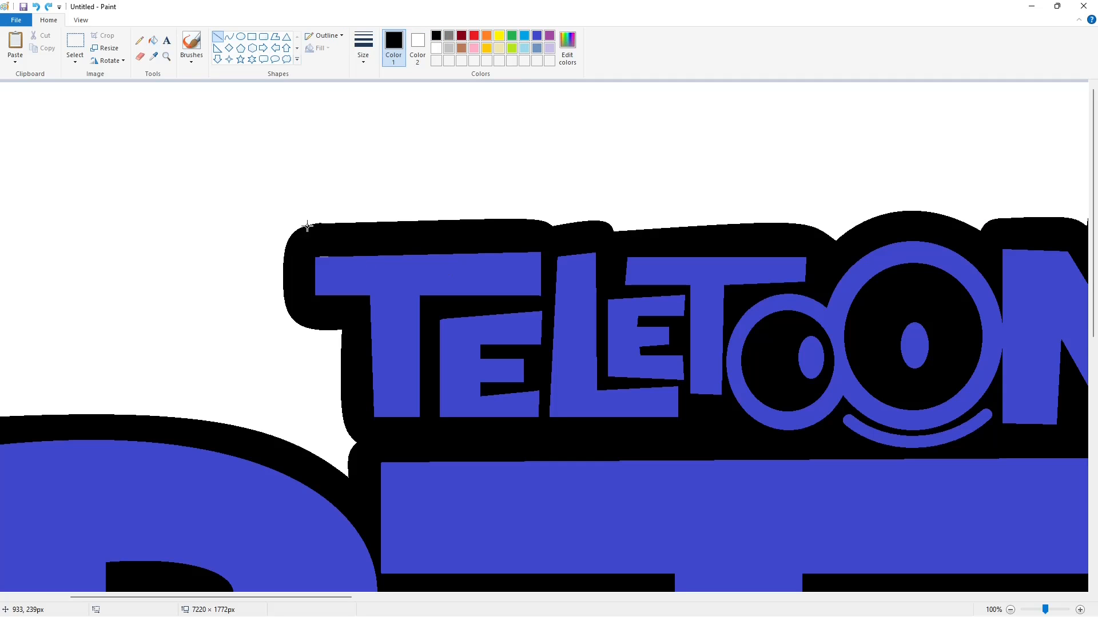
pyautogui.click(460, 231)
# Step: Resize the canvas to 3782 × 1772 px, cutting off the spare blue logo copy and keeping the outlined logo
pyautogui.click(1010, 610)
pyautogui.click(1010, 610)
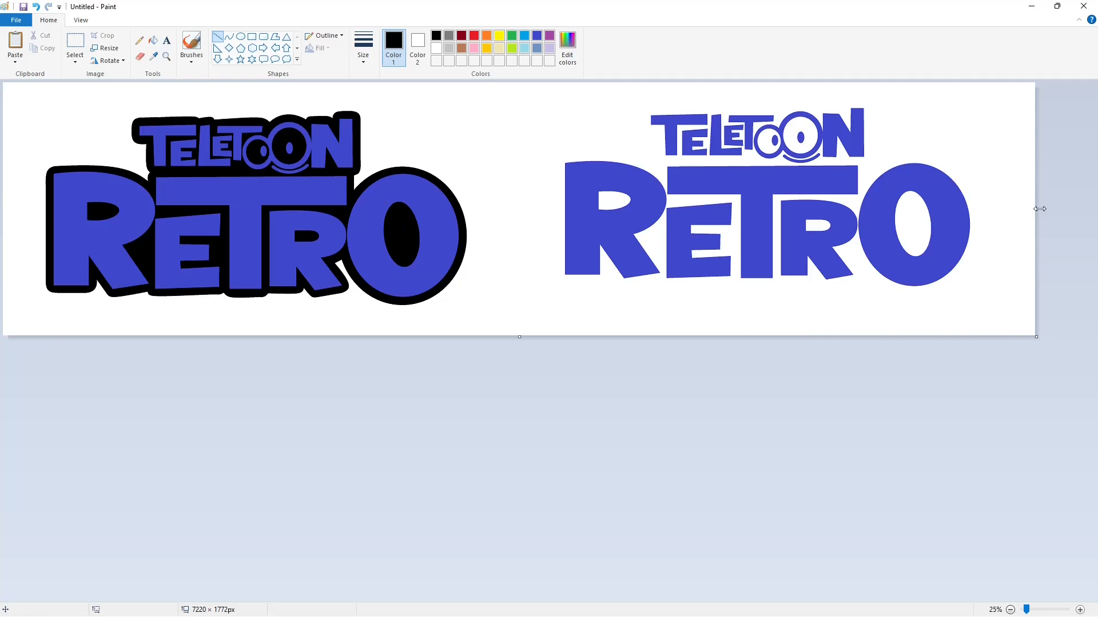
pyautogui.moveTo(1036, 209); pyautogui.dragTo(507, 209)
pyautogui.click(1079, 610)
pyautogui.moveTo(1007, 336); pyautogui.dragTo(1084, 335)
# Step: Choose lime as the primary drawing colour
pyautogui.click(512, 48)
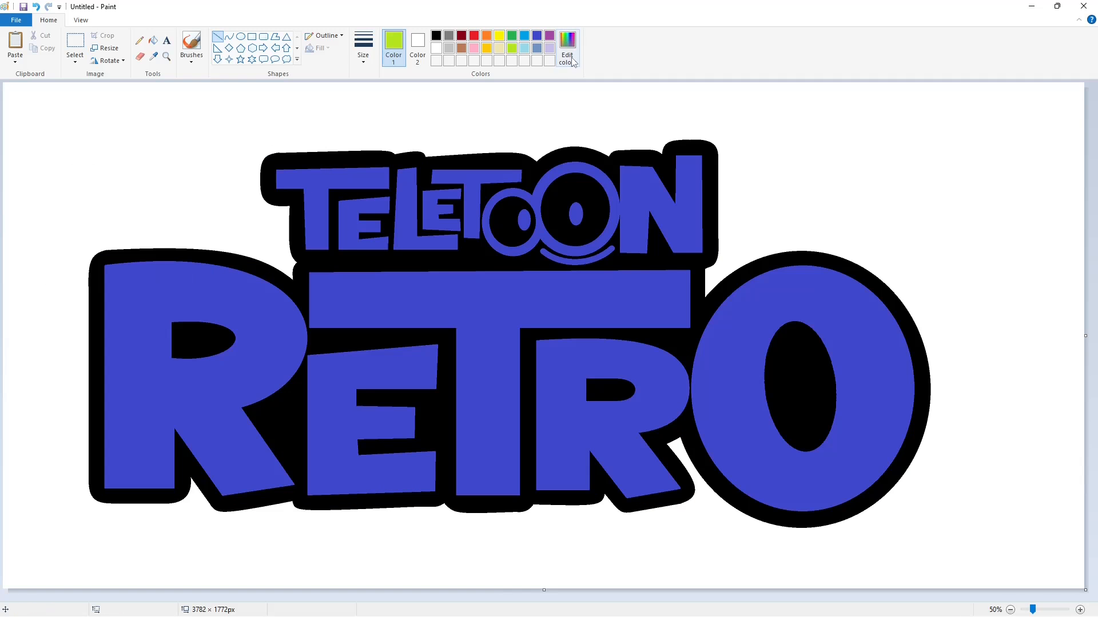